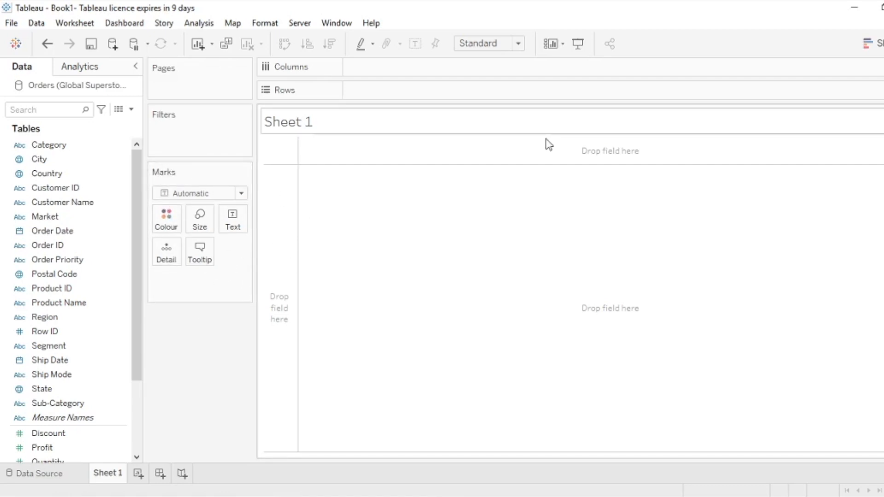
# Step: Review the chart types offered by Show Me for the empty Sheet 1
pyautogui.click(877, 44)
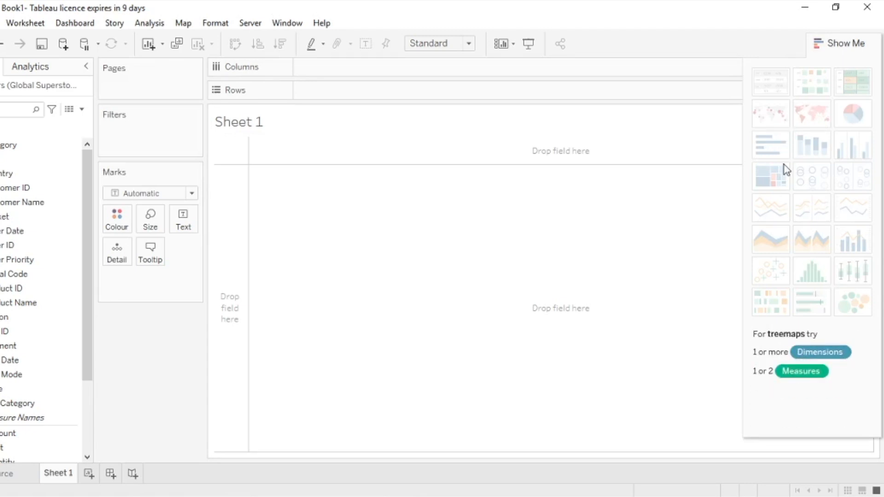
pyautogui.click(853, 41)
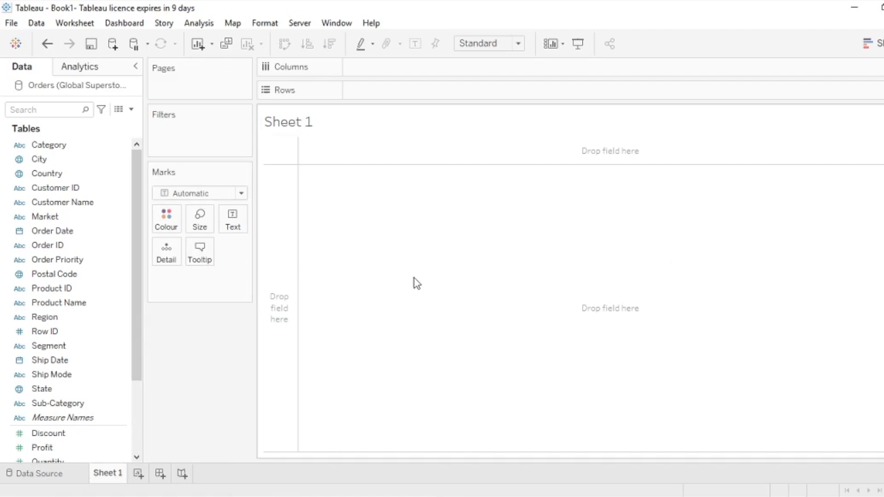
# Step: Build a bar chart on Sheet 1 with Sub-Category on Columns and the sum of Sales on Rows
pyautogui.moveTo(134, 270)
pyautogui.mouseDown()
pyautogui.moveTo(132, 298)
pyautogui.moveTo(132, 280)
pyautogui.mouseUp()
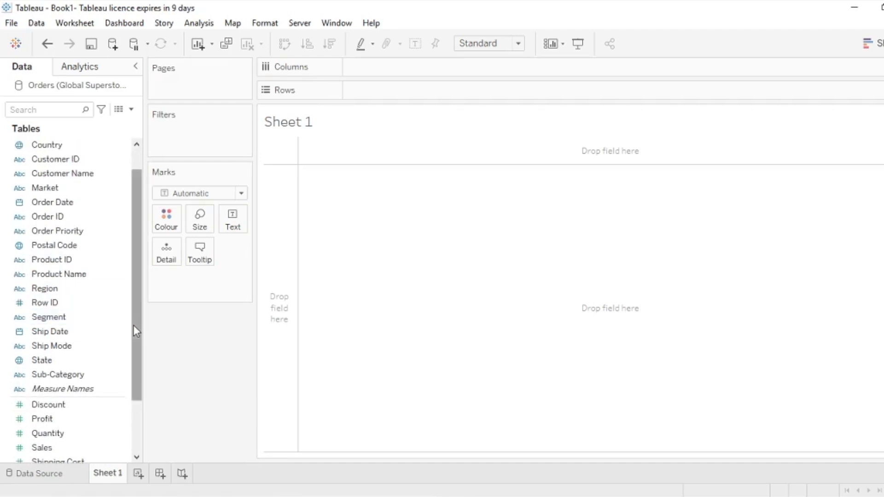
pyautogui.moveTo(133, 326); pyautogui.dragTo(134, 349)
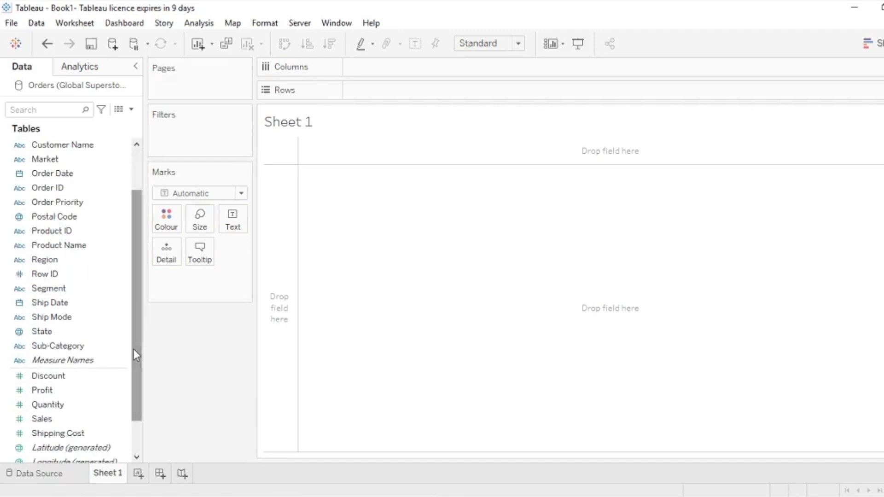
pyautogui.moveTo(62, 346); pyautogui.dragTo(386, 67)
pyautogui.click(42, 419)
pyautogui.moveTo(54, 421); pyautogui.dragTo(377, 90)
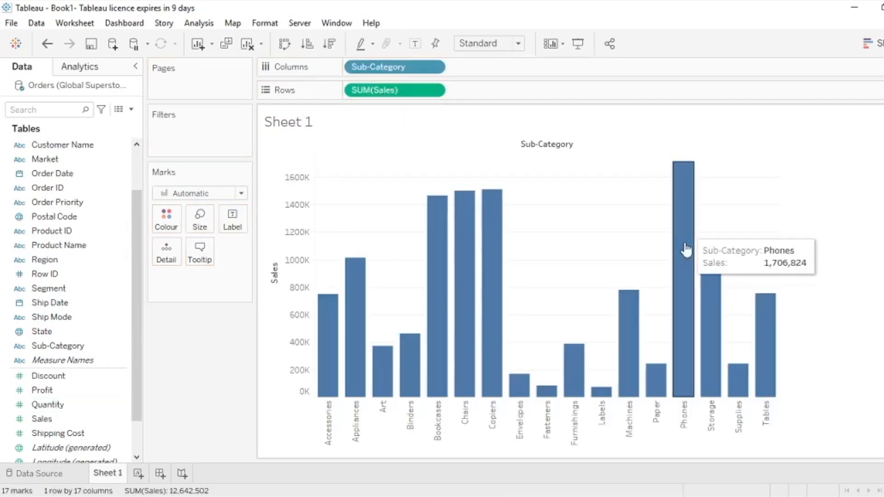
# Step: Create a line chart on a new worksheet with the year of Order Date on Columns and the sum of Sales on Rows
pyautogui.click(142, 473)
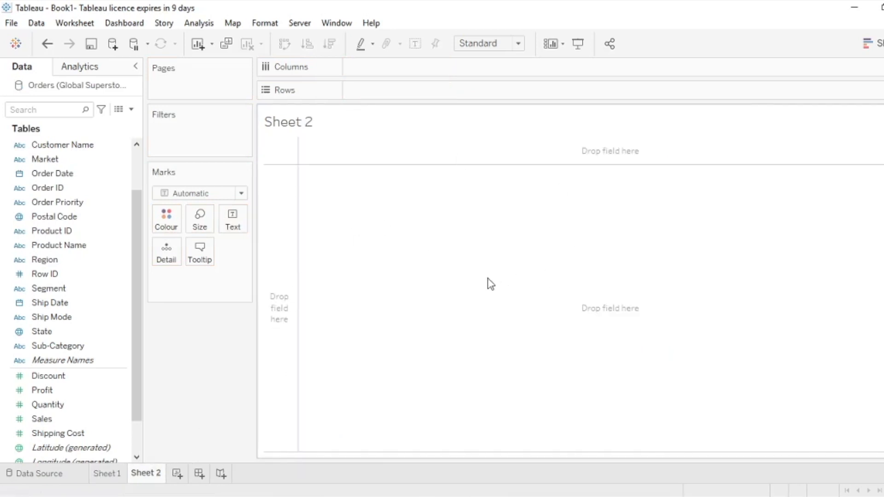
pyautogui.click(52, 178)
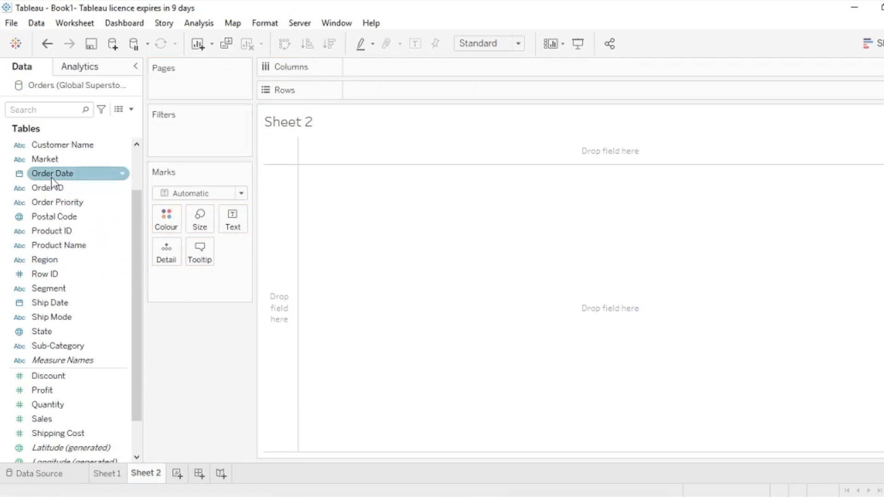
pyautogui.moveTo(51, 177); pyautogui.dragTo(403, 79)
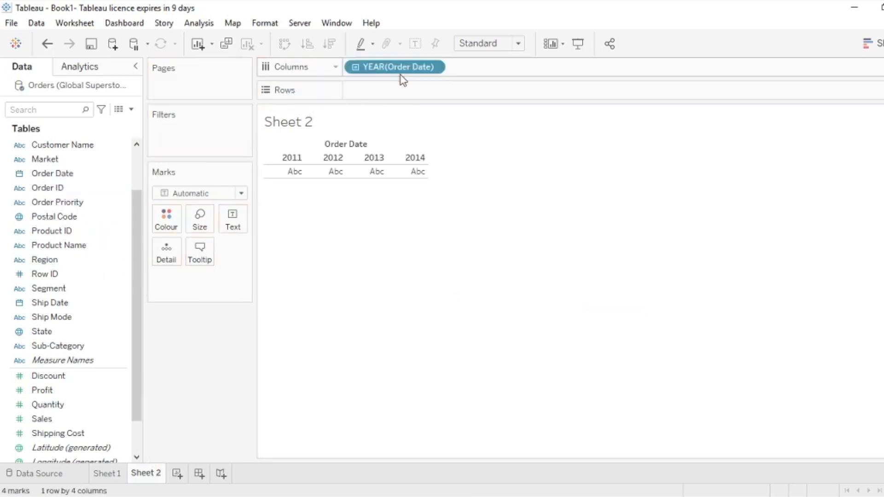
pyautogui.moveTo(57, 421)
pyautogui.mouseDown()
pyautogui.moveTo(239, 255)
pyautogui.moveTo(389, 96)
pyautogui.mouseUp()
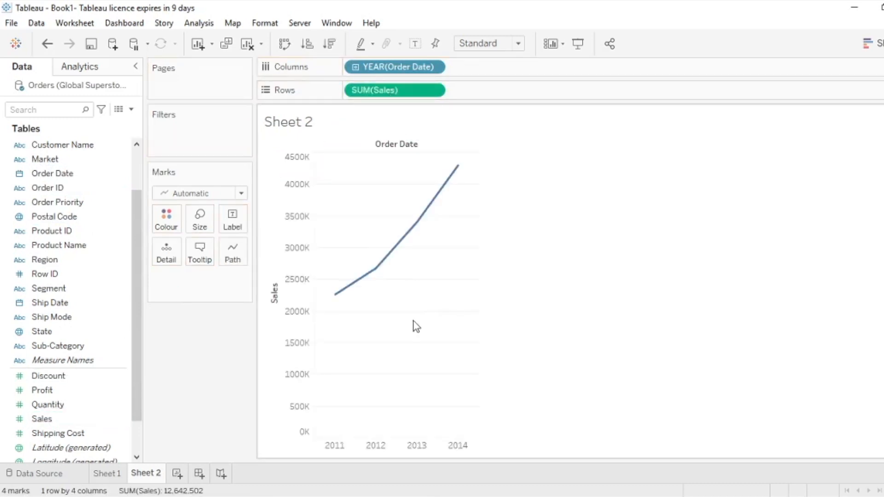
# Step: Set the fit of the yearly sales line chart to Entire View
pyautogui.click(519, 45)
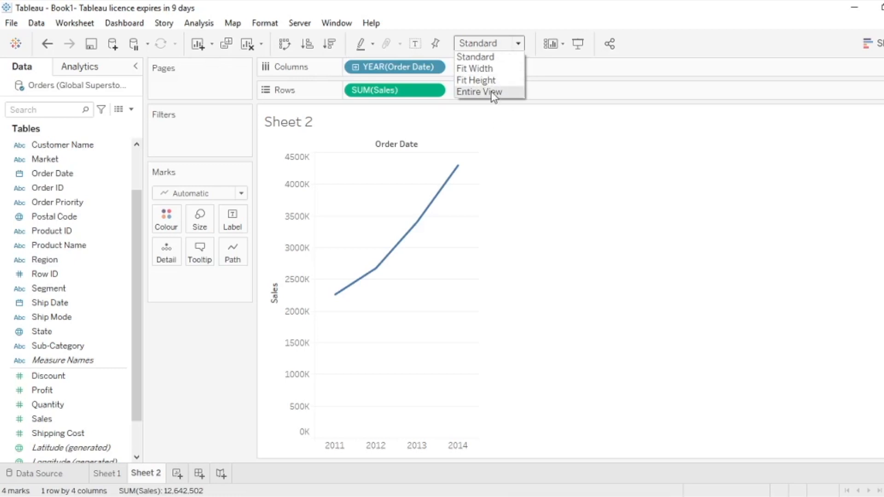
pyautogui.click(499, 218)
pyautogui.click(517, 45)
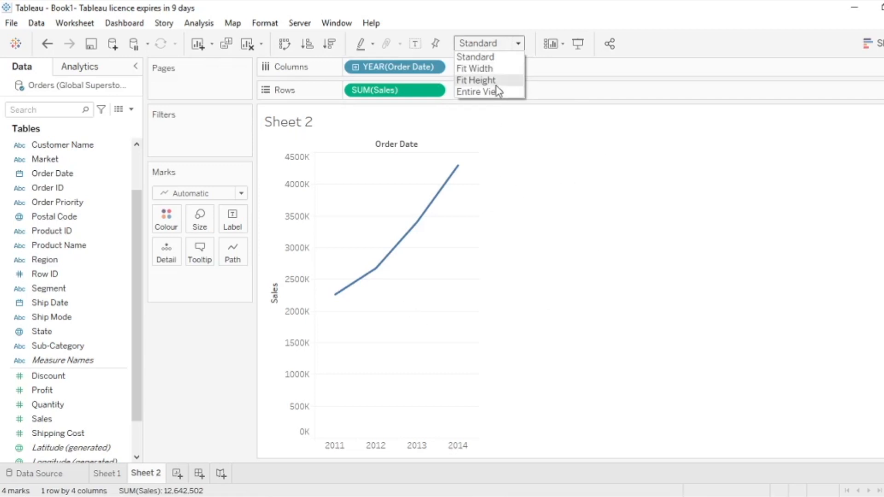
pyautogui.click(495, 98)
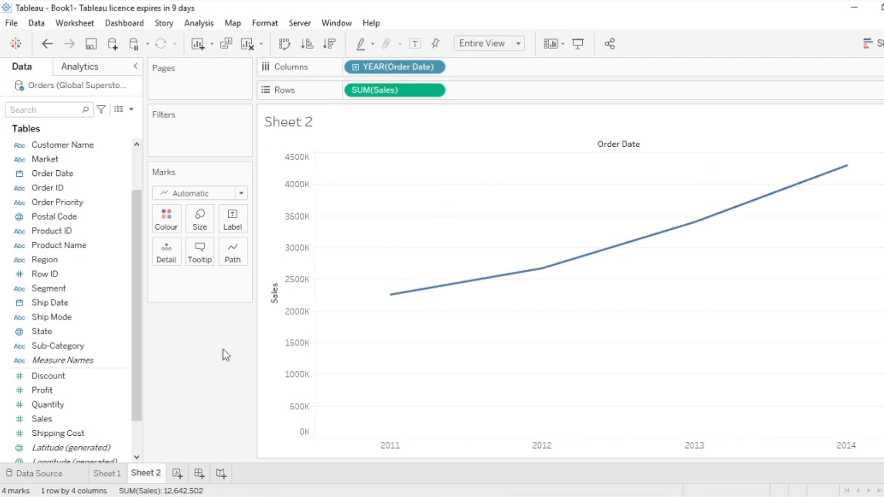
# Step: Create a scatter plot on a new worksheet with the sum of Discount on Columns and the sum of Quantity on Rows
pyautogui.click(178, 474)
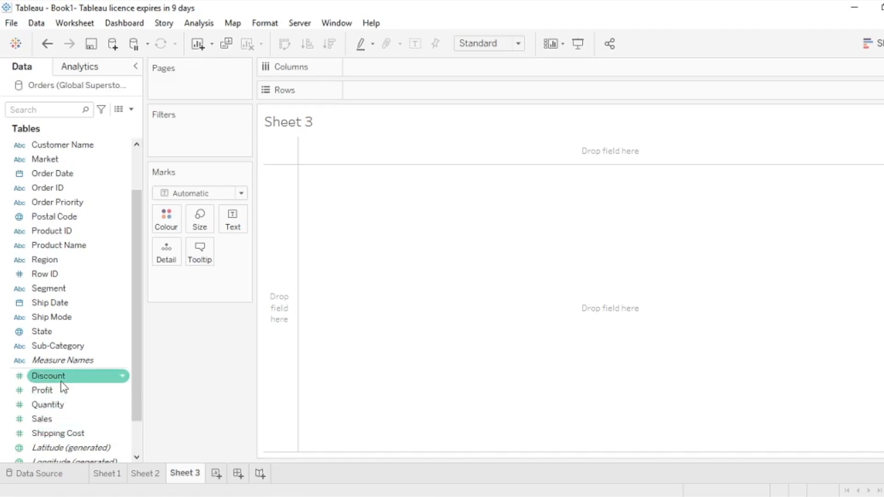
pyautogui.moveTo(63, 384); pyautogui.dragTo(399, 70)
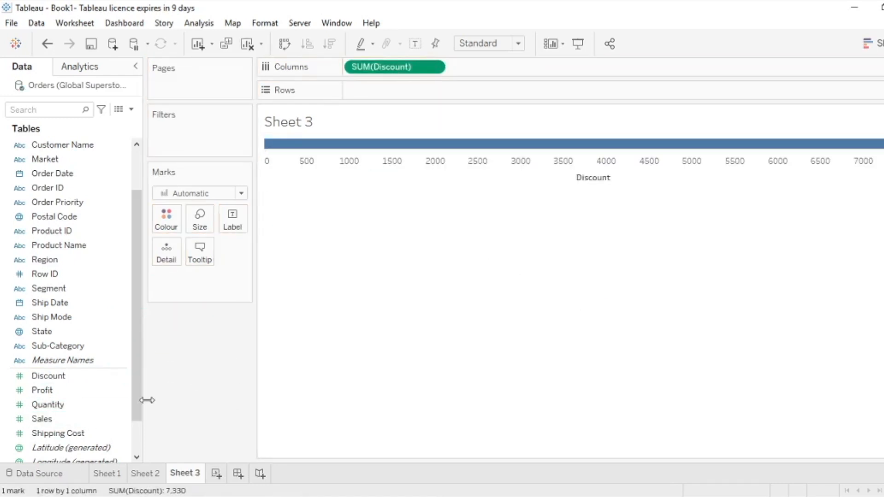
pyautogui.click(63, 407)
pyautogui.moveTo(66, 411); pyautogui.dragTo(405, 92)
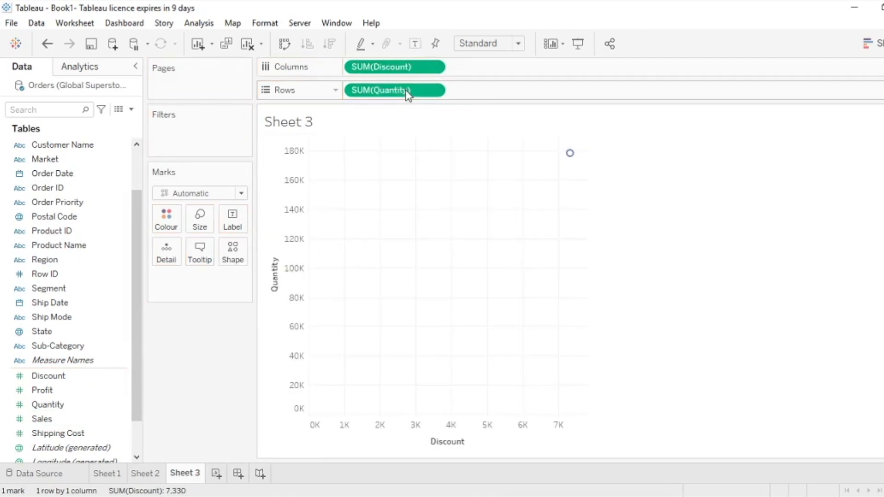
pyautogui.moveTo(568, 170)
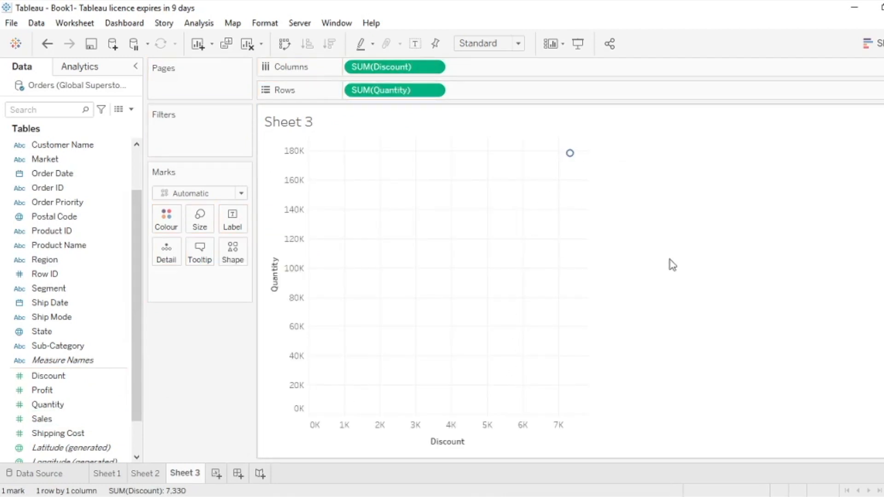
# Step: Review the charts on all three sheets, then examine the dimensions and measures used for the bar chart on Sheet 1
pyautogui.click(107, 473)
pyautogui.moveTo(519, 252)
pyautogui.click(145, 473)
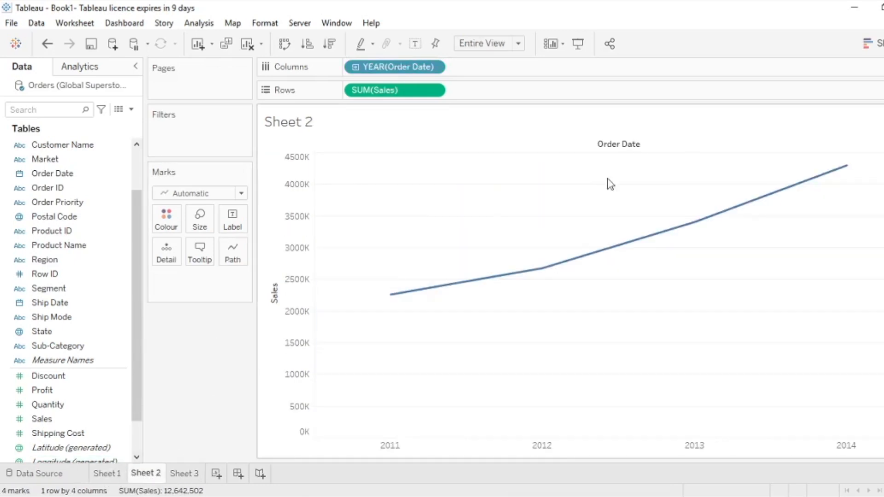
pyautogui.click(187, 473)
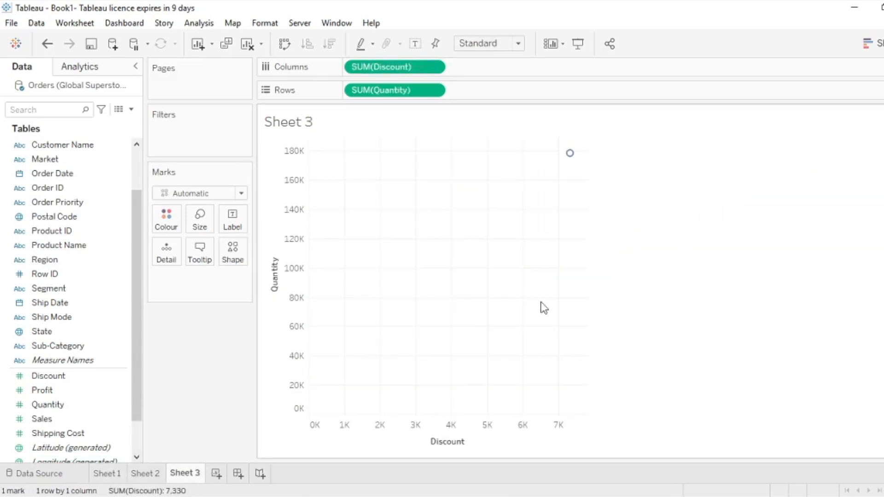
pyautogui.click(102, 474)
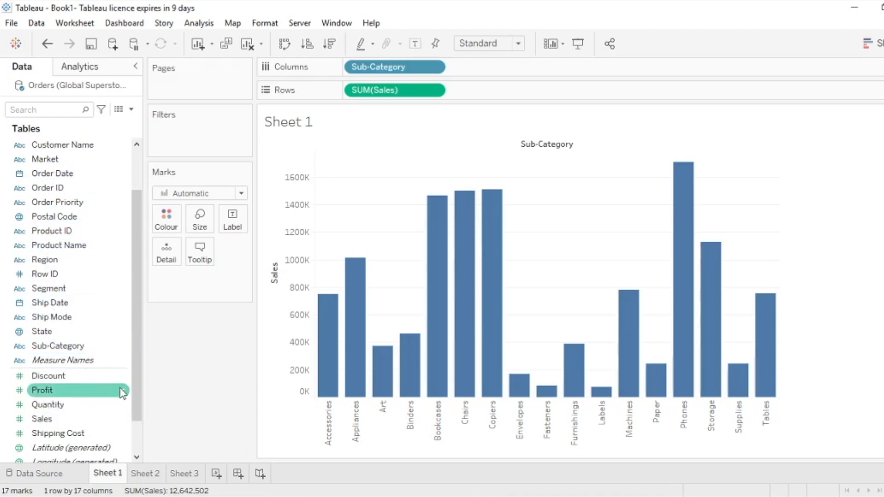
pyautogui.scroll(1, 133, 383)
pyautogui.scroll(1, 94, 220)
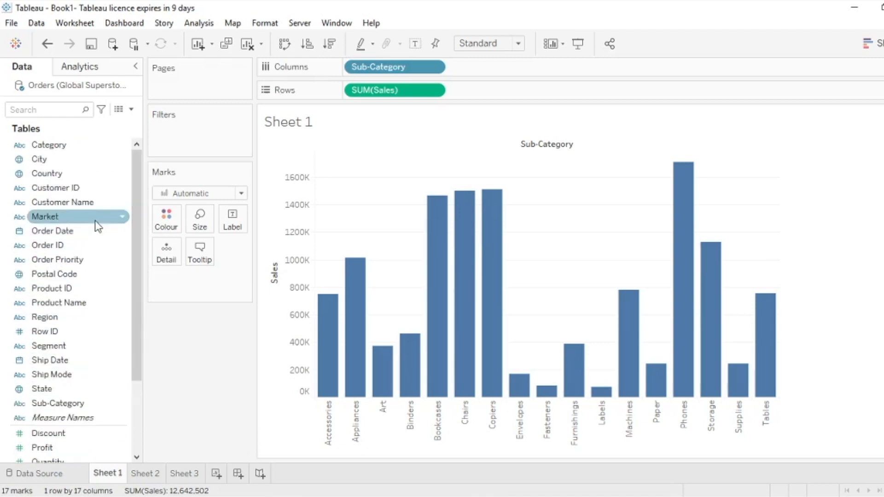
pyautogui.scroll(-2, 95, 220)
pyautogui.click(70, 231)
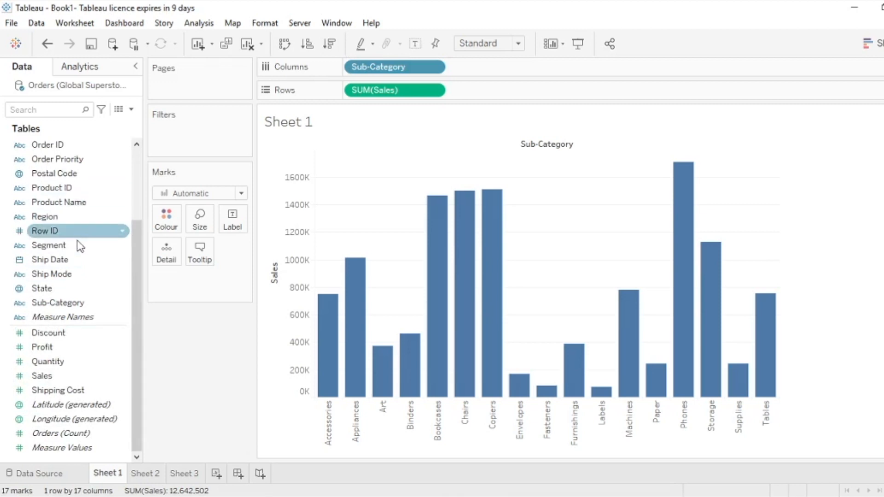
pyautogui.click(82, 248)
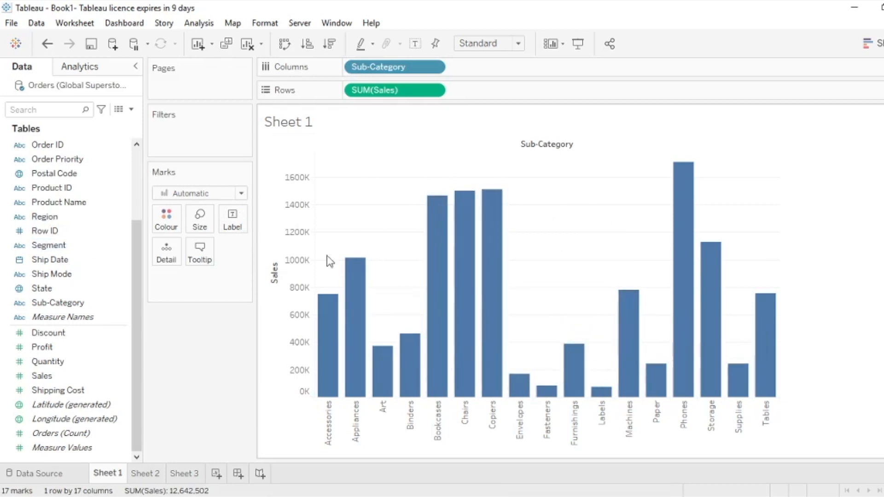
pyautogui.moveTo(437, 235)
# Step: Try the Pie mark type on the sub-category sales chart and return it to Automatic
pyautogui.click(242, 194)
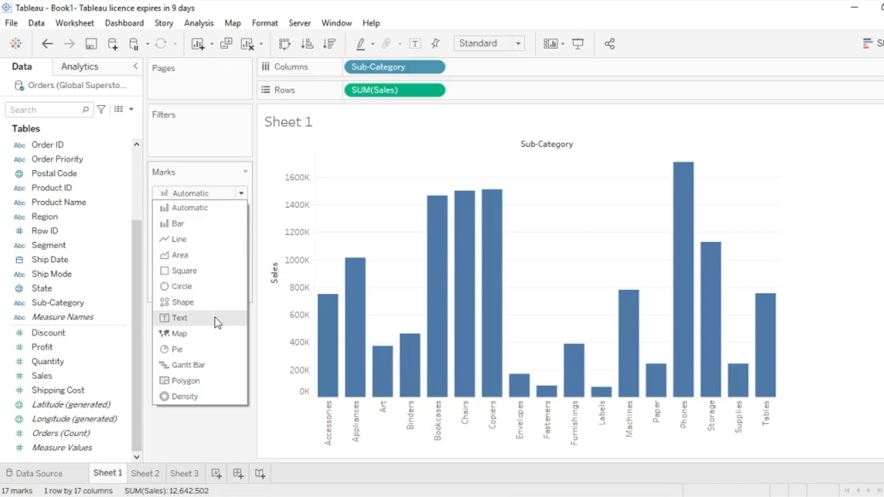
pyautogui.click(211, 350)
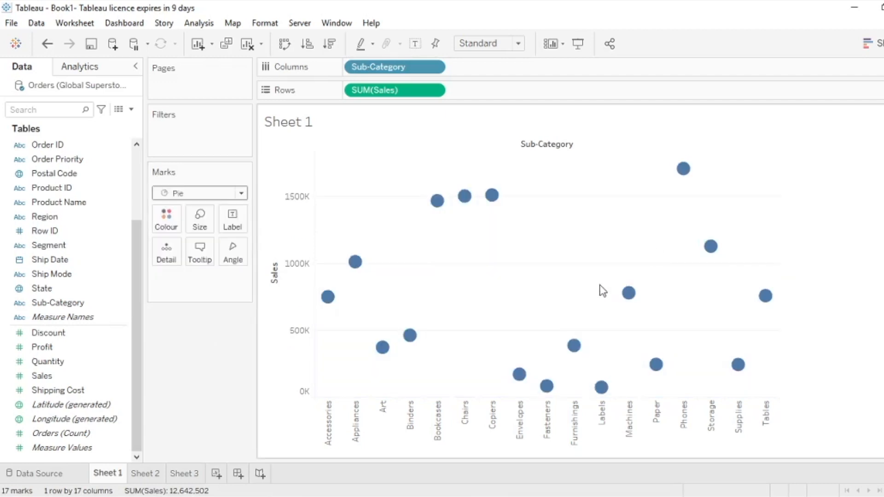
pyautogui.click(241, 193)
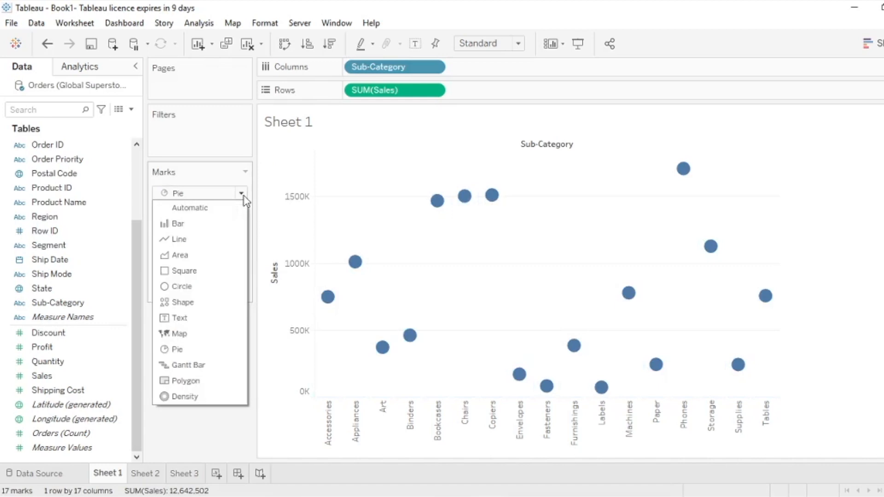
pyautogui.click(194, 203)
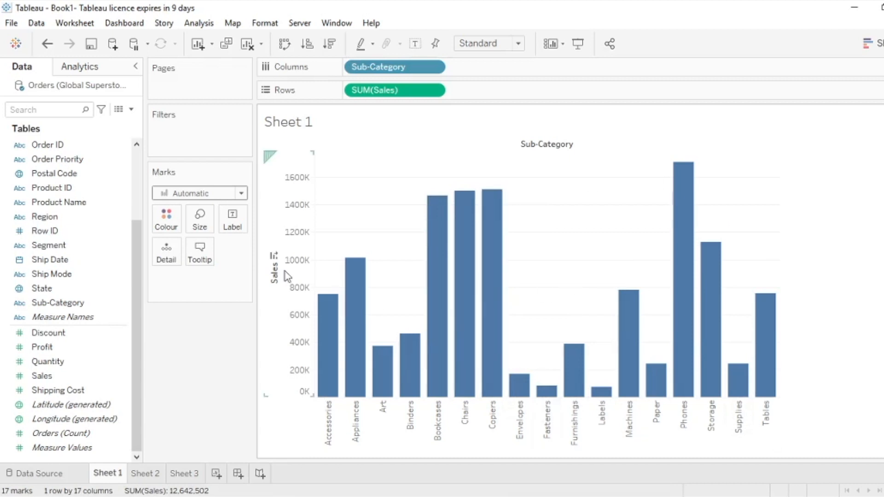
# Step: Compare the chart types in Show Me with the mark types available for the Sheet 1 bar chart
pyautogui.click(871, 44)
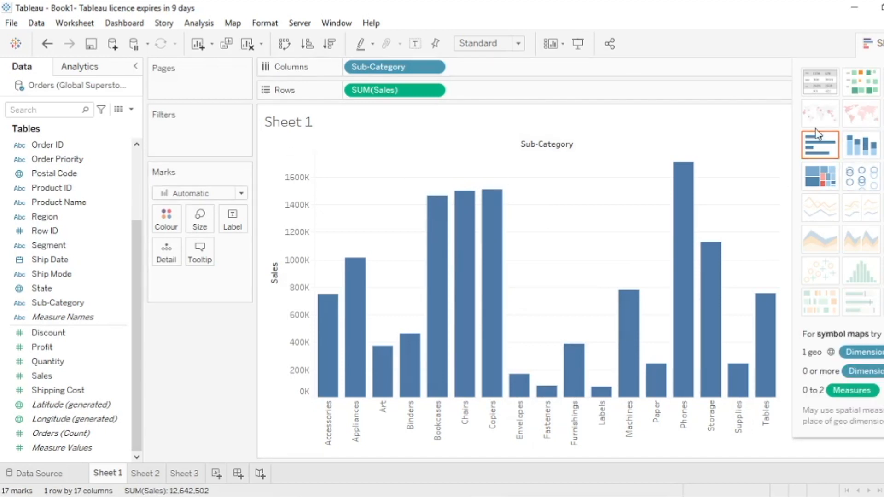
pyautogui.click(242, 193)
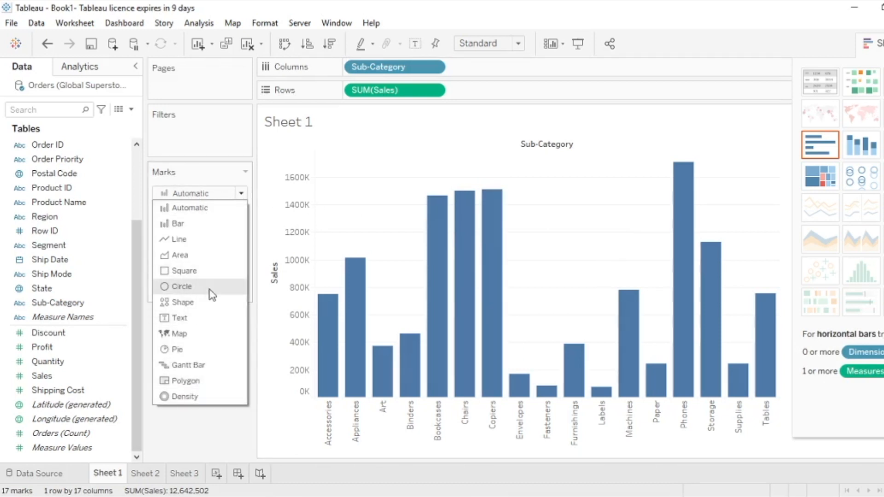
pyautogui.click(242, 194)
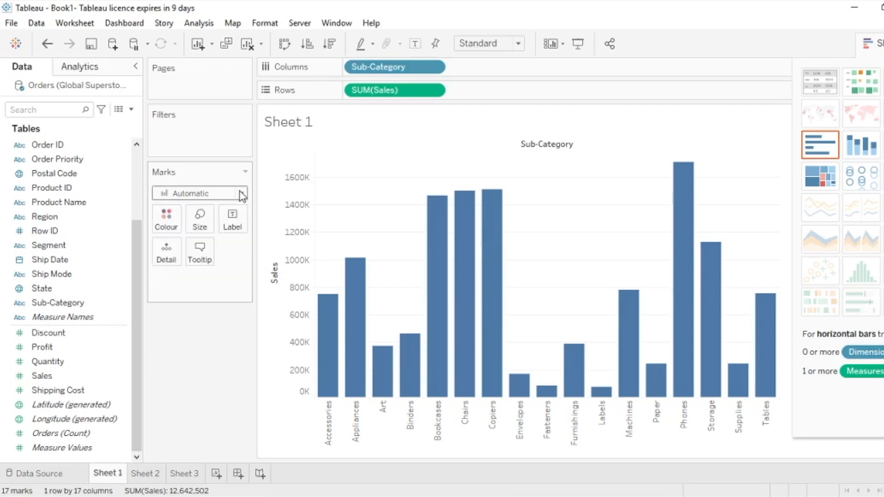
# Step: Try the Area mark type on the Sheet 2 line chart and return it to Automatic
pyautogui.click(132, 475)
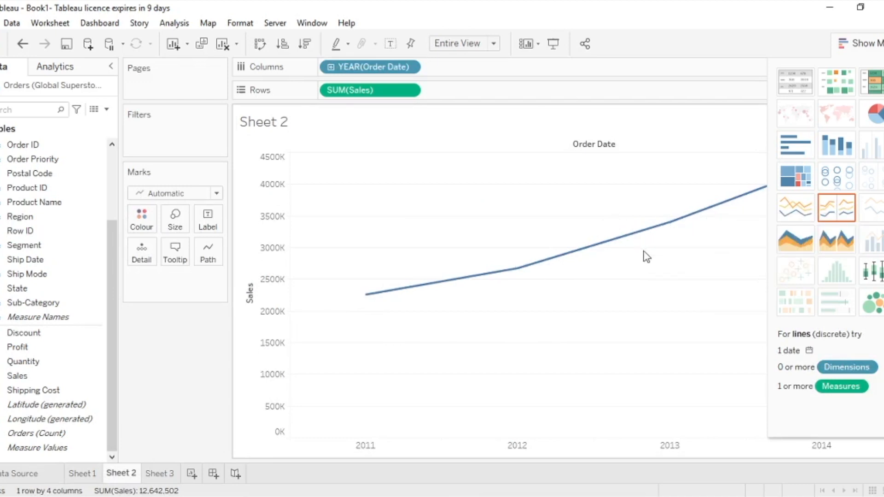
pyautogui.click(216, 194)
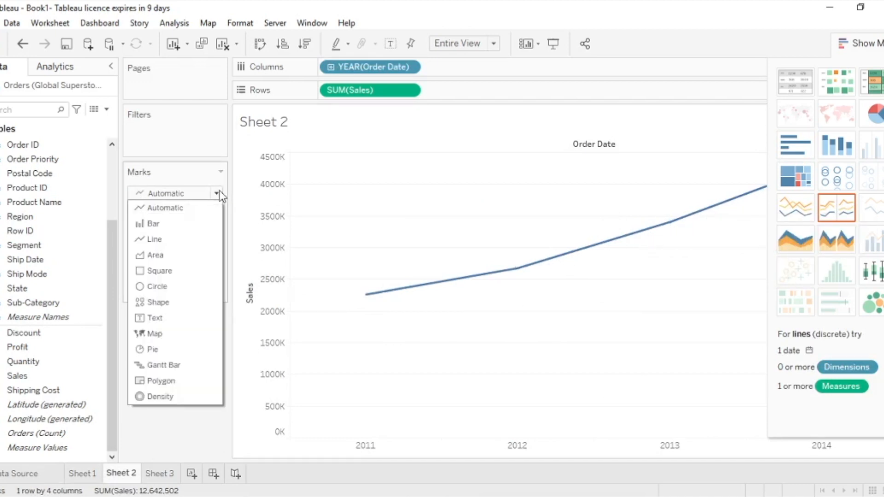
pyautogui.click(198, 256)
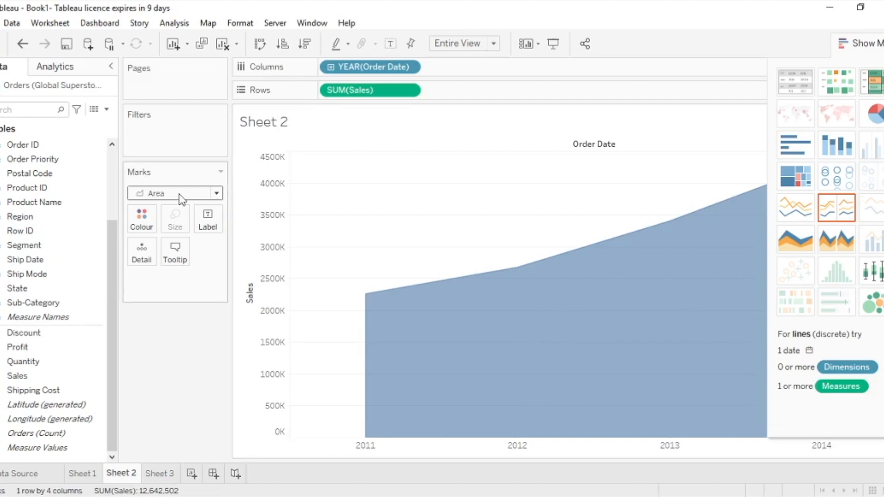
pyautogui.moveTo(364, 297)
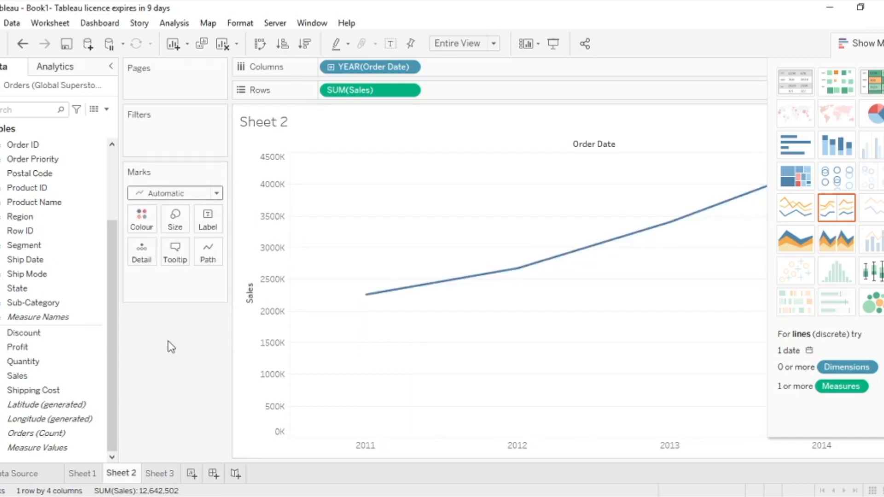
# Step: Return to the bar chart on Sheet 1 and hide Show Me
pyautogui.click(95, 474)
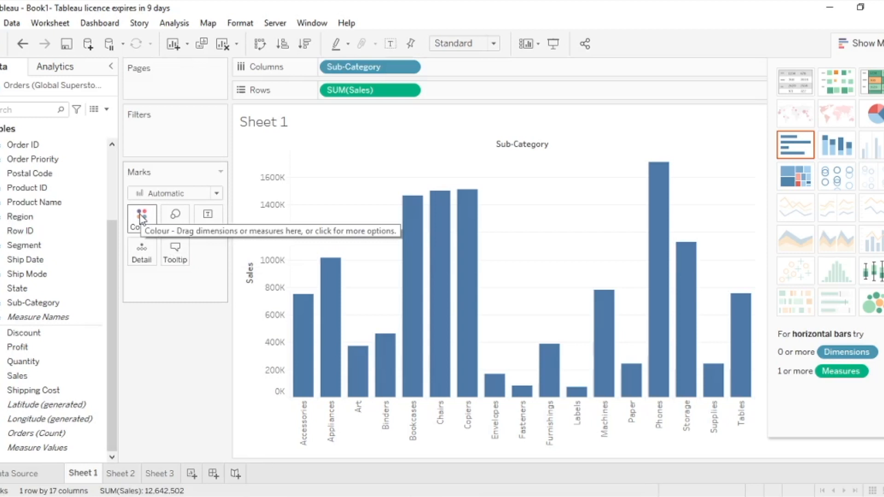
pyautogui.click(867, 45)
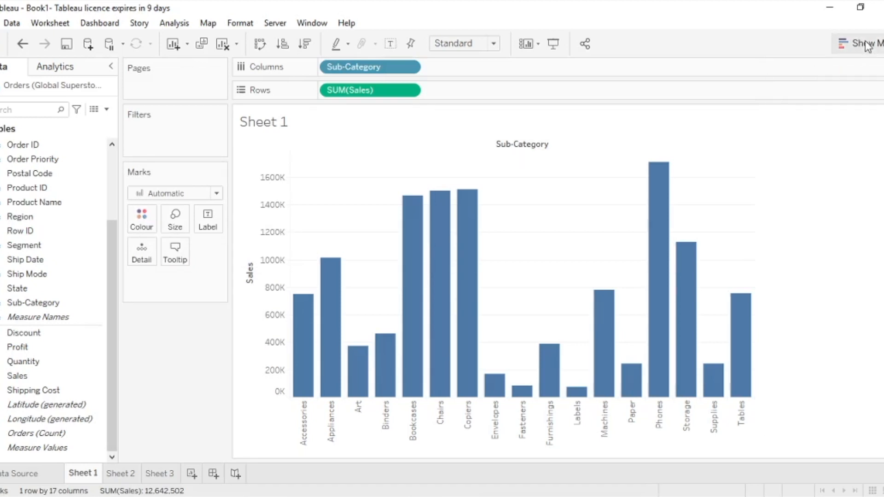
# Step: Check the sales tooltips of several Sheet 1 bars and colour the bars by Category
pyautogui.moveTo(304, 337)
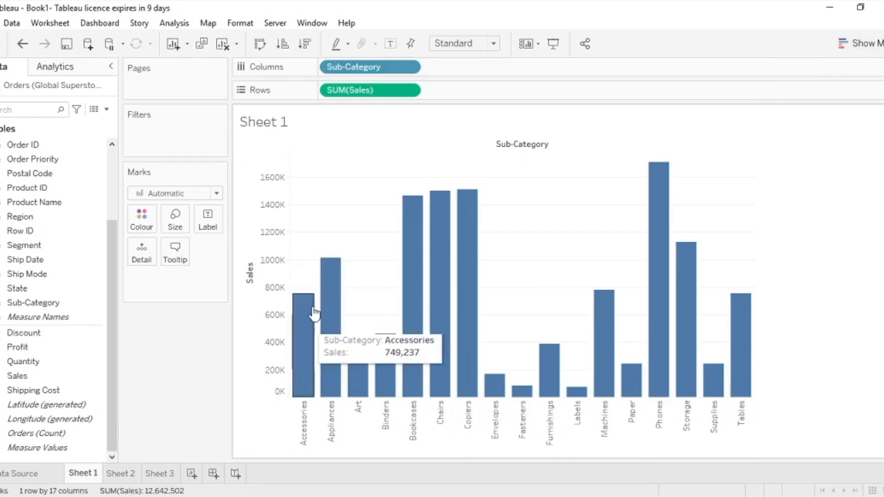
pyautogui.moveTo(404, 372)
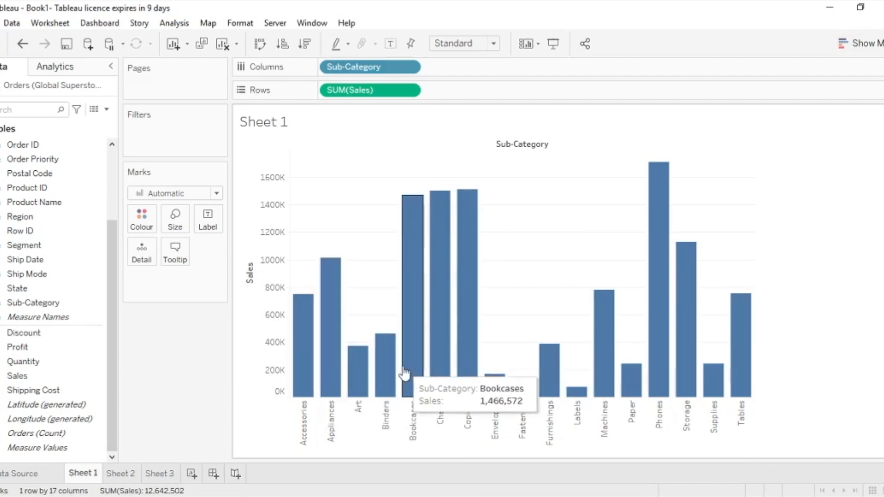
pyautogui.moveTo(452, 339)
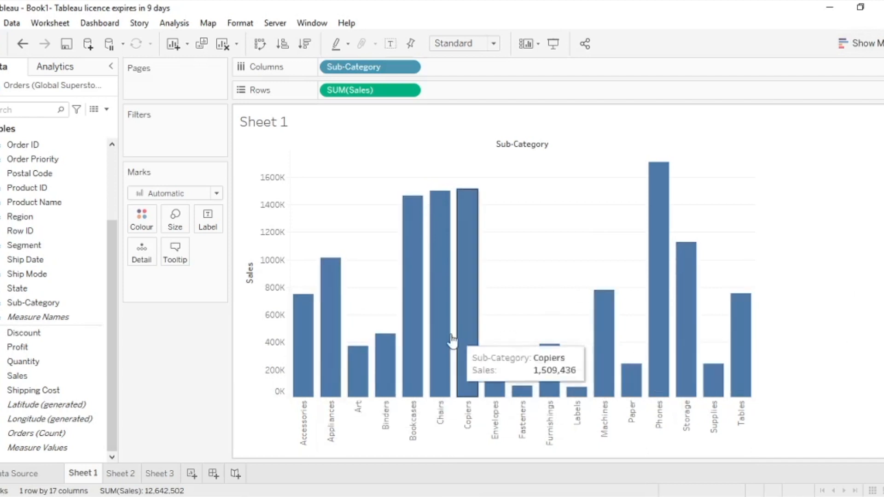
pyautogui.moveTo(295, 366)
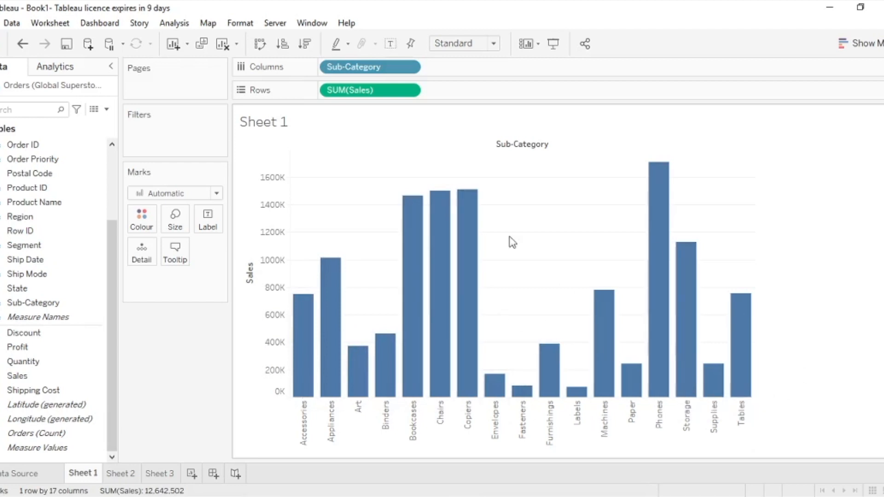
pyautogui.scroll(3, 36, 199)
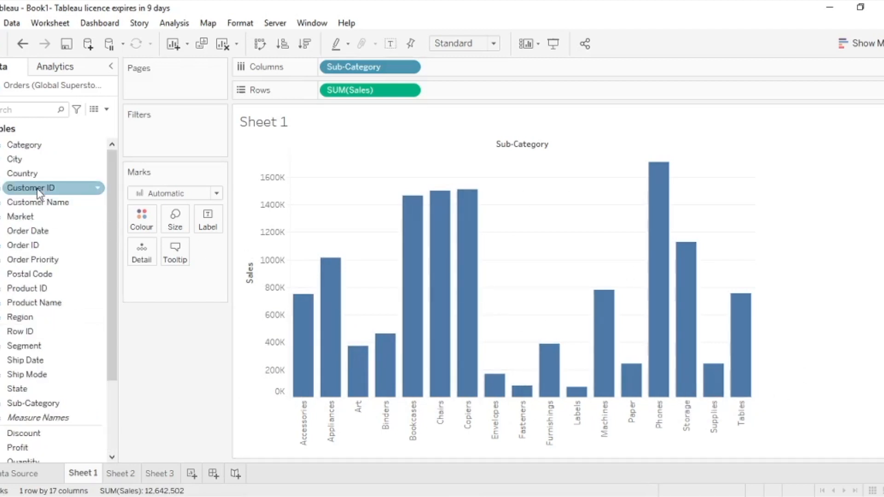
pyautogui.click(32, 146)
pyautogui.moveTo(33, 146); pyautogui.dragTo(135, 221)
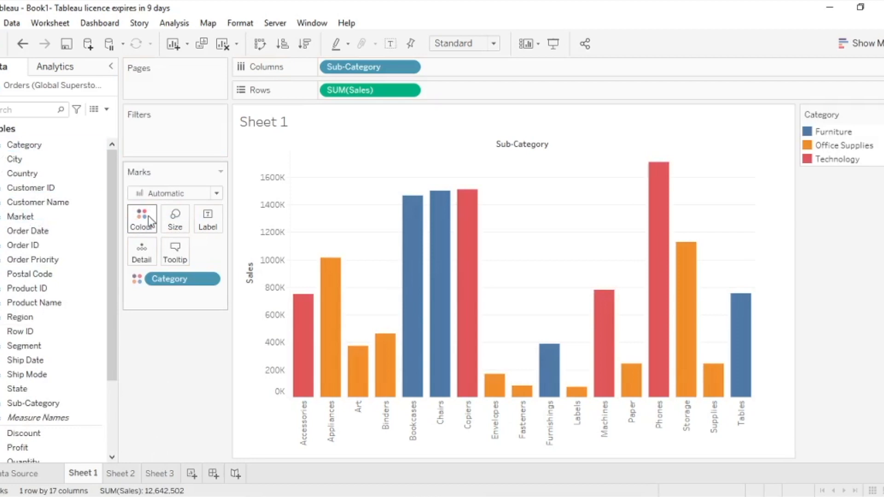
# Step: Compare the bars with the Category legend, remove the Category colouring, reapply it and remove it again
pyautogui.moveTo(682, 282)
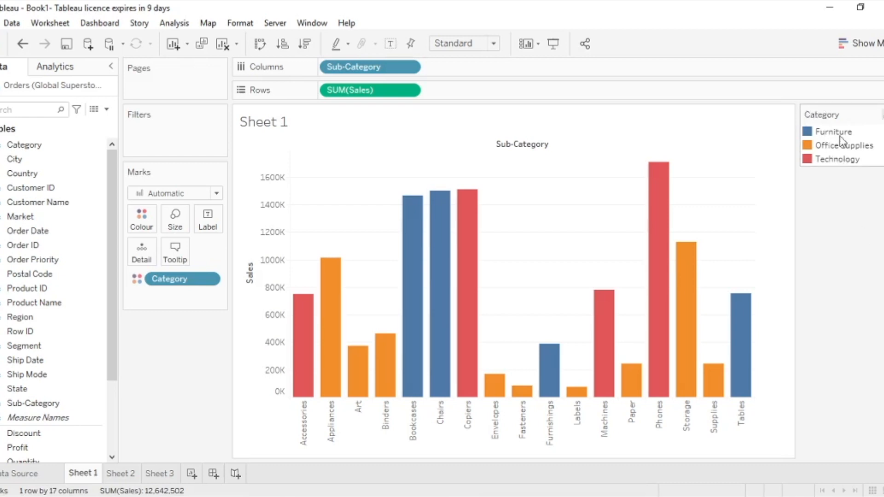
pyautogui.moveTo(410, 279)
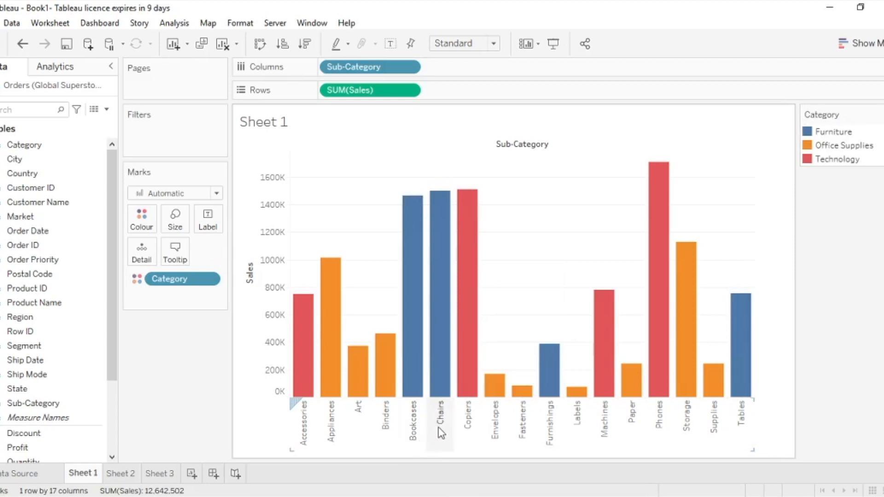
pyautogui.moveTo(747, 388)
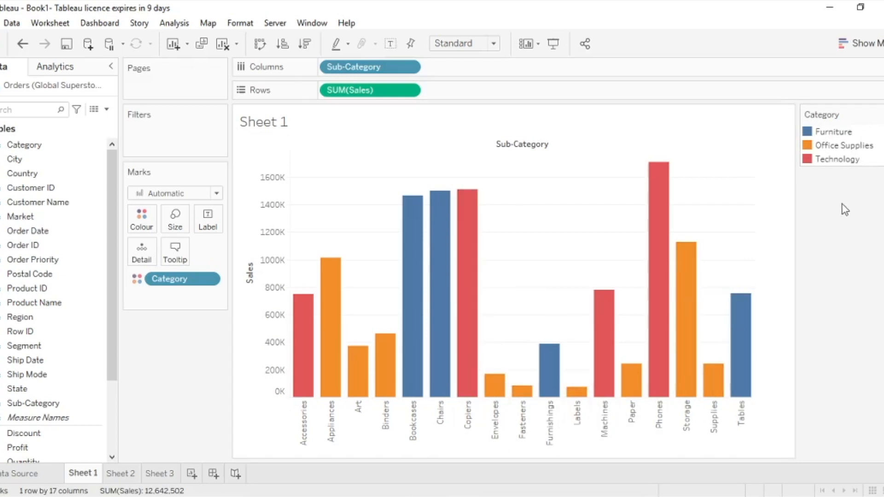
pyautogui.moveTo(332, 324)
pyautogui.moveTo(183, 279); pyautogui.dragTo(181, 361)
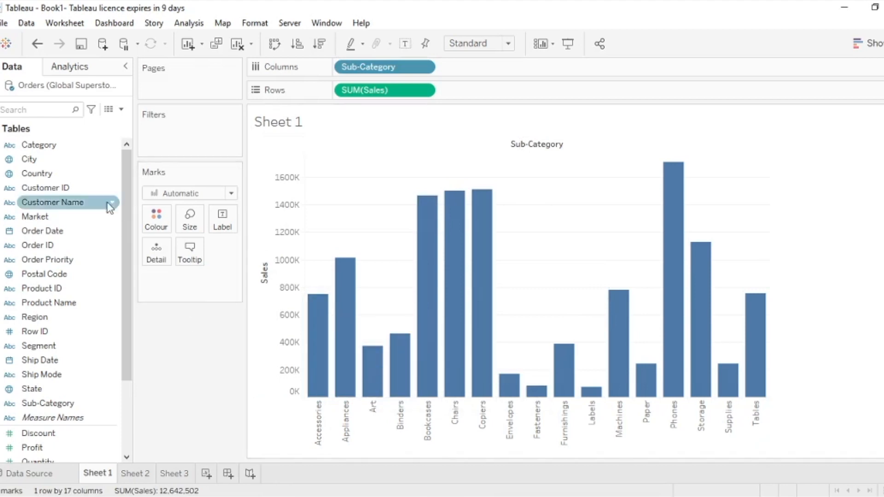
pyautogui.moveTo(44, 147); pyautogui.dragTo(157, 221)
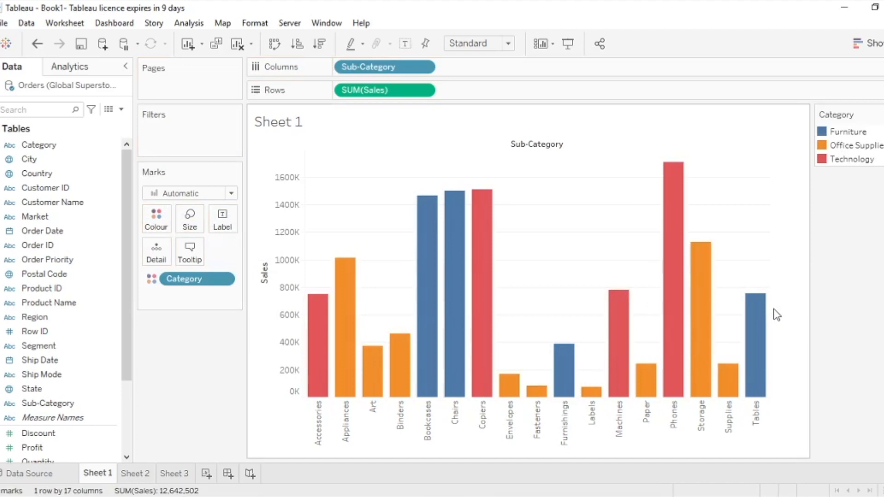
pyautogui.moveTo(204, 288); pyautogui.dragTo(195, 345)
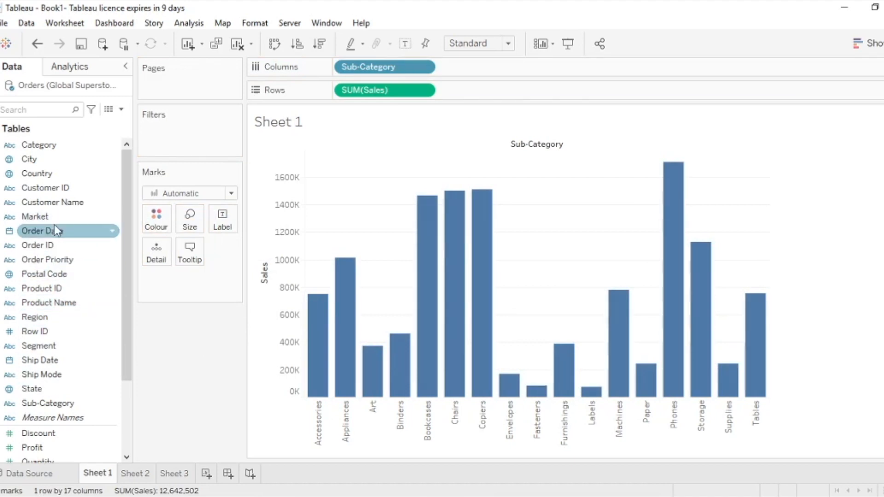
# Step: Try colouring the Sheet 1 bars by Market, inspect the segments of the Accessories bar, and remove the colouring
pyautogui.moveTo(42, 223); pyautogui.dragTo(157, 218)
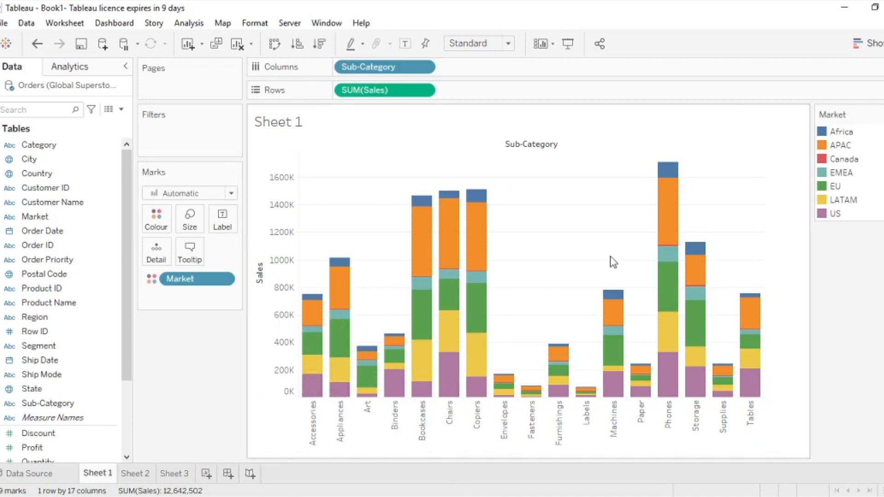
pyautogui.moveTo(316, 345)
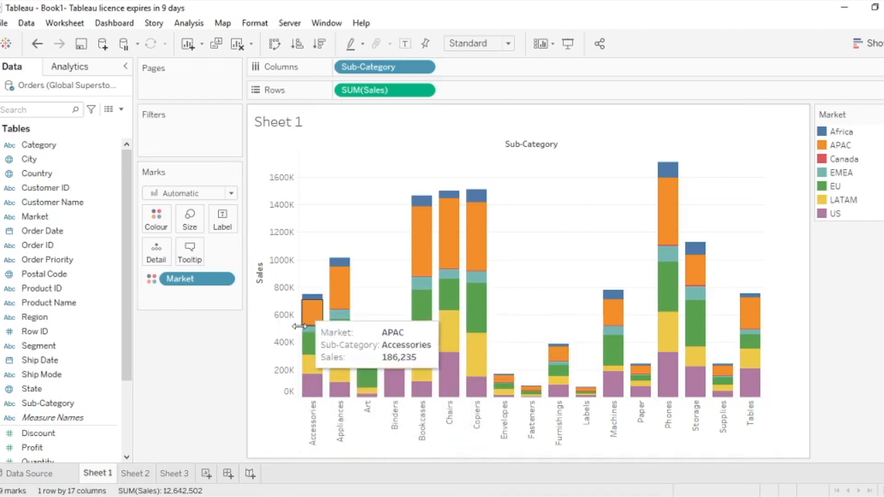
pyautogui.moveTo(309, 323)
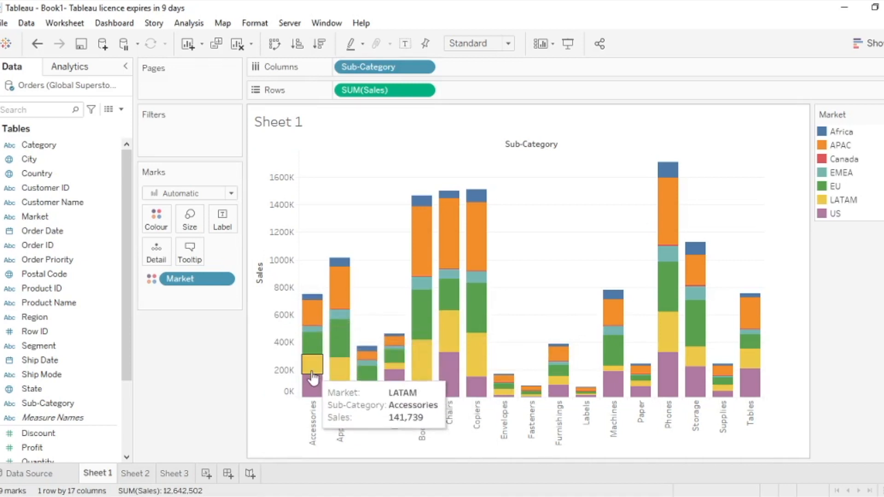
pyautogui.moveTo(314, 394)
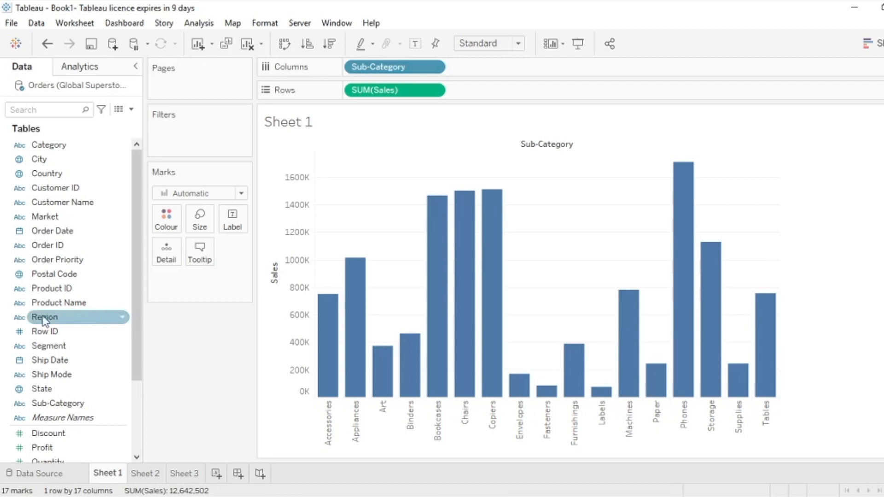
# Step: Try colouring the Sheet 1 bars by Ship Mode, inspect the split, and remove the colouring
pyautogui.moveTo(58, 377); pyautogui.dragTo(166, 220)
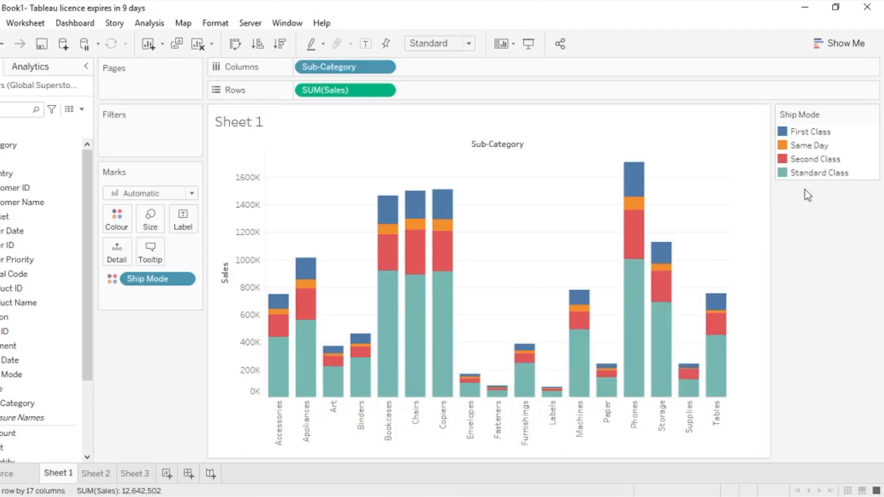
pyautogui.moveTo(277, 351)
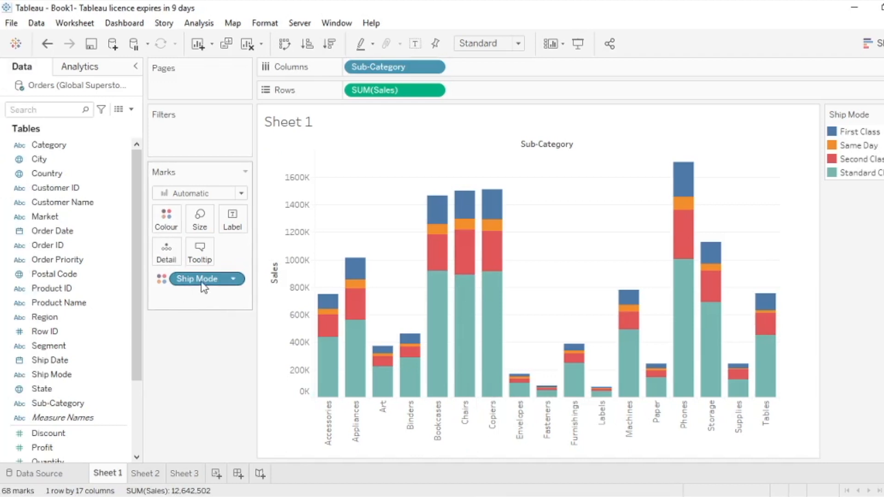
pyautogui.moveTo(147, 279); pyautogui.dragTo(198, 366)
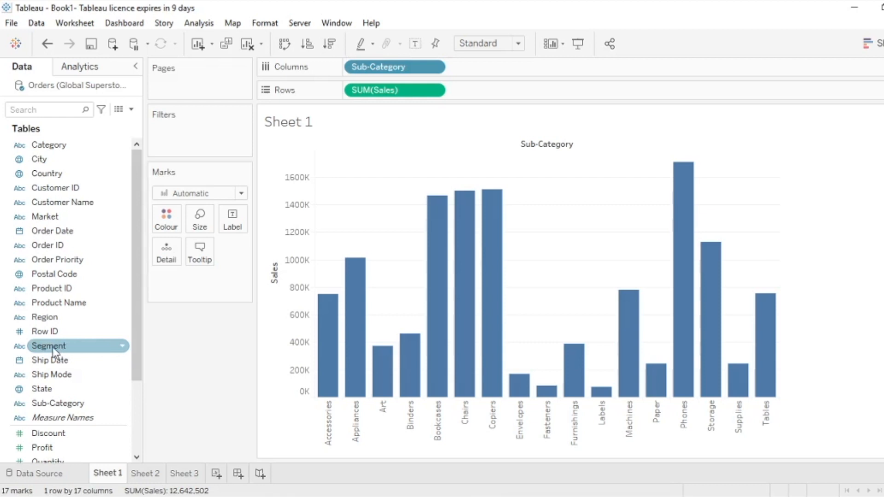
# Step: Colour the Sheet 1 bars by Region and compare the segments with the region legend
pyautogui.moveTo(44, 316); pyautogui.dragTo(165, 226)
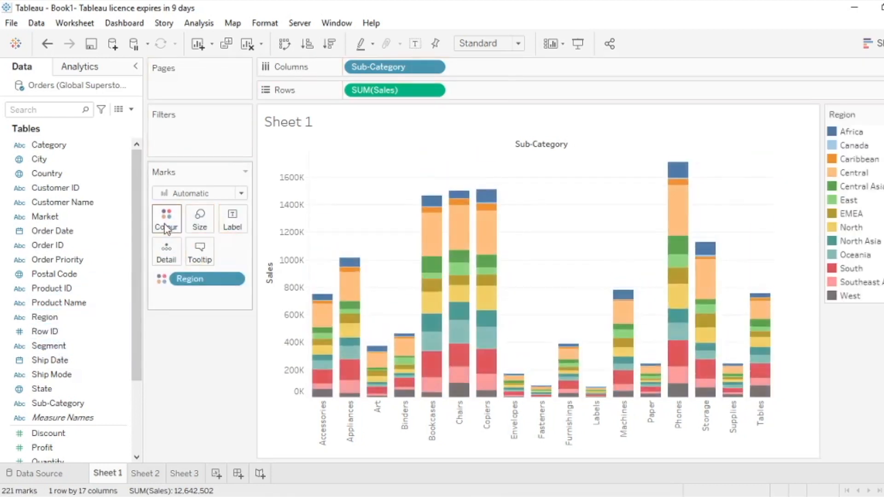
pyautogui.moveTo(668, 386)
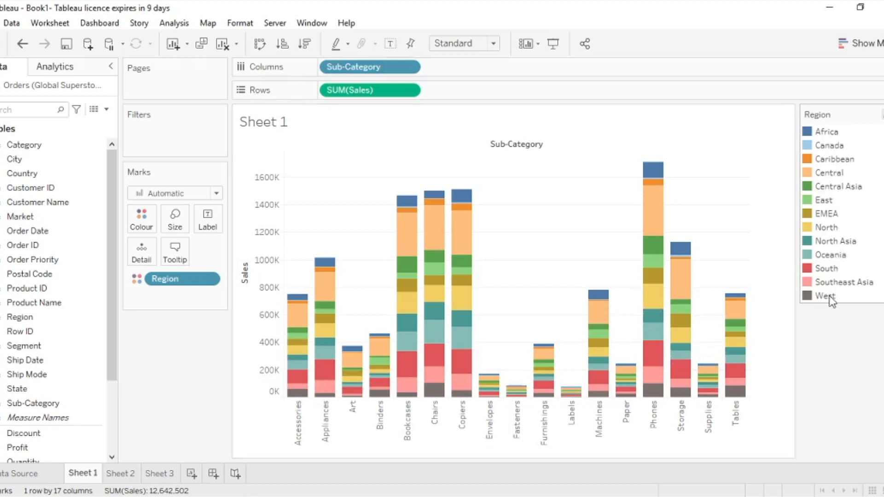
pyautogui.moveTo(518, 401)
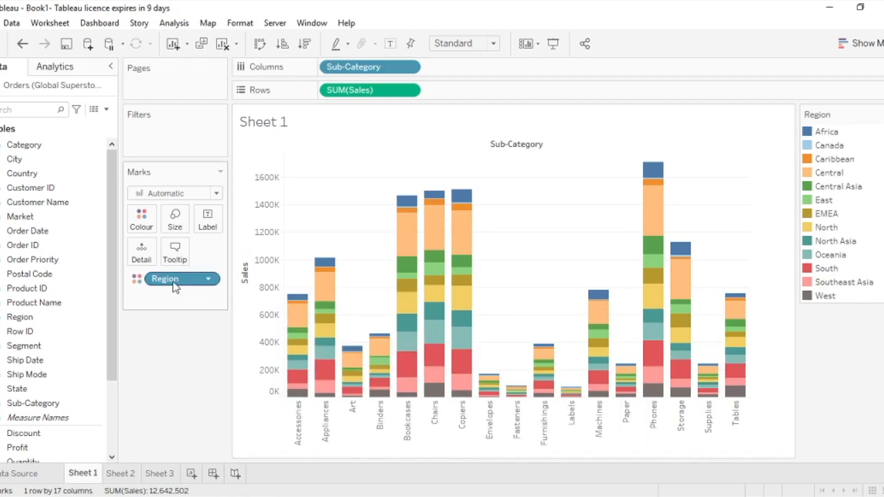
# Step: Replace the Region colouring of the Sheet 1 bars with Category and check the Bookcases bar's details
pyautogui.moveTo(175, 288); pyautogui.dragTo(170, 361)
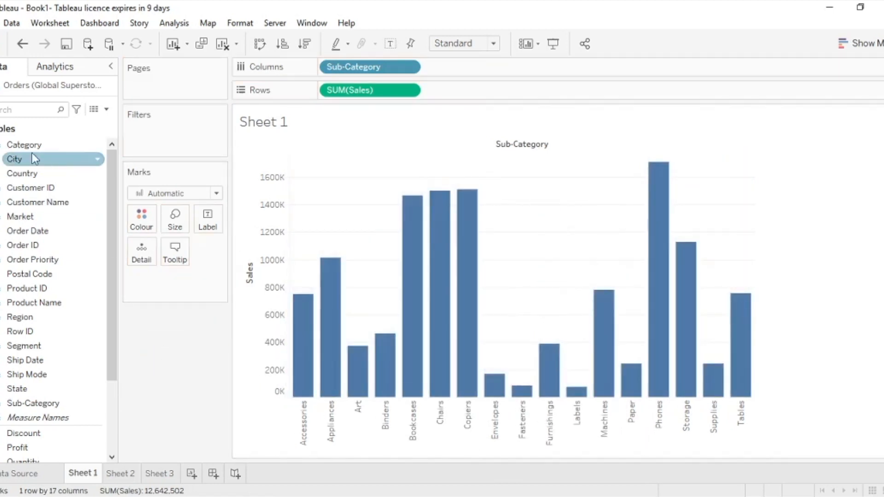
pyautogui.moveTo(26, 146); pyautogui.dragTo(141, 224)
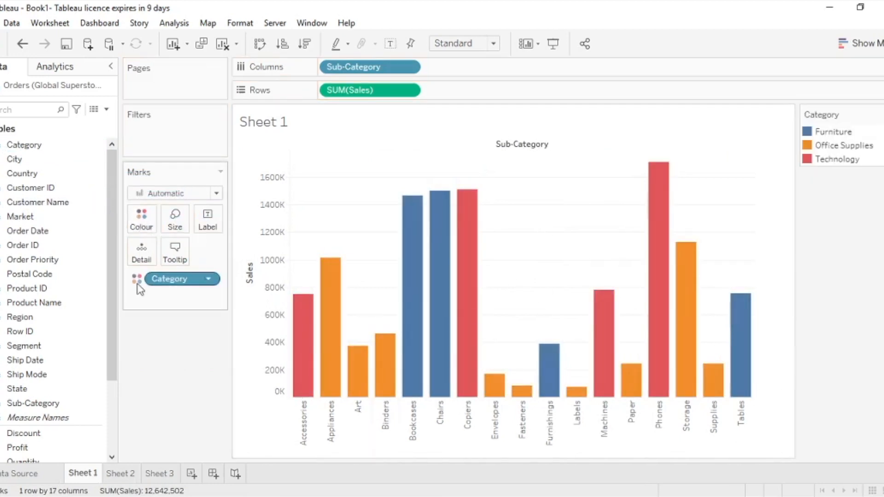
pyautogui.moveTo(421, 249)
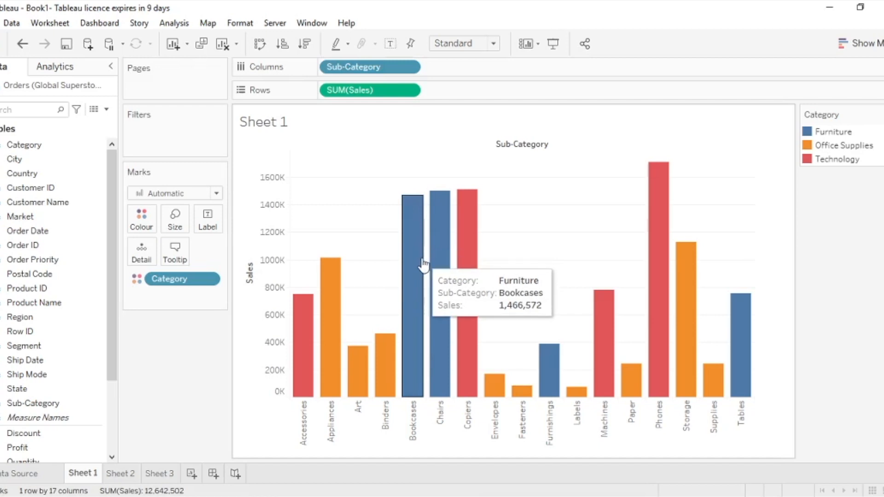
# Step: Switch to Sheet 2 and split the yearly sales line into coloured lines by Category
pyautogui.click(118, 473)
pyautogui.moveTo(820, 173)
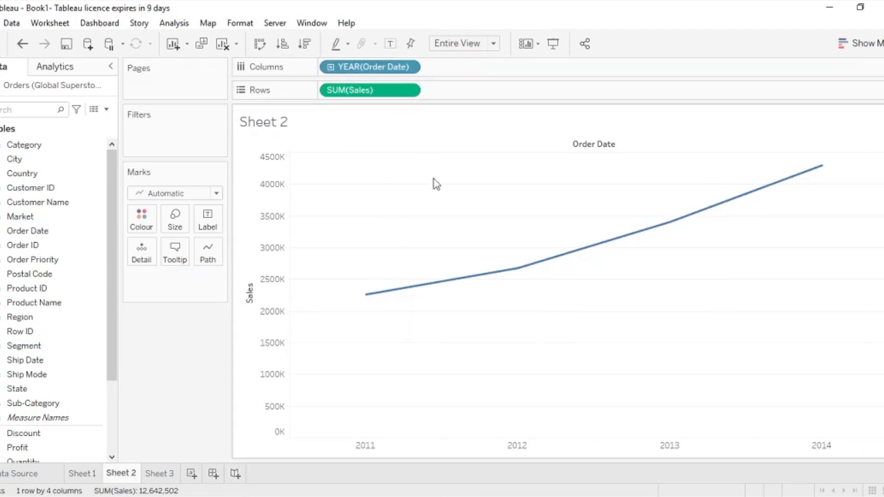
pyautogui.moveTo(473, 282)
pyautogui.moveTo(69, 148); pyautogui.dragTo(137, 217)
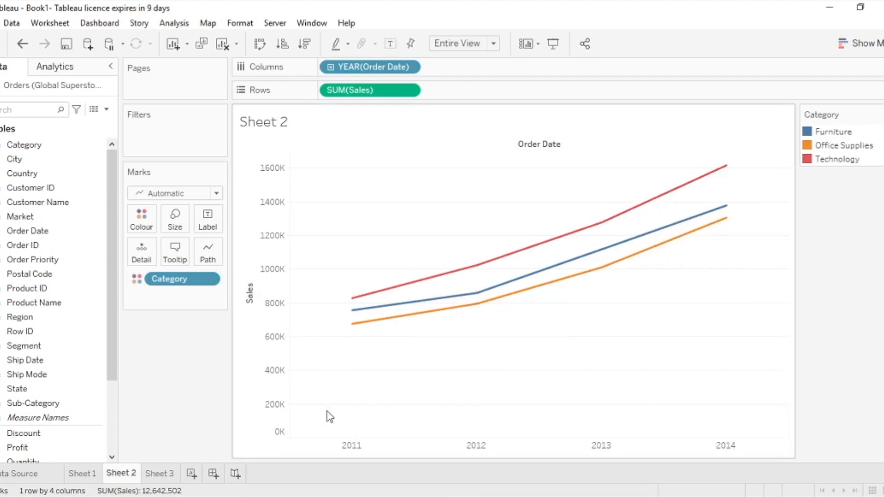
pyautogui.moveTo(624, 268)
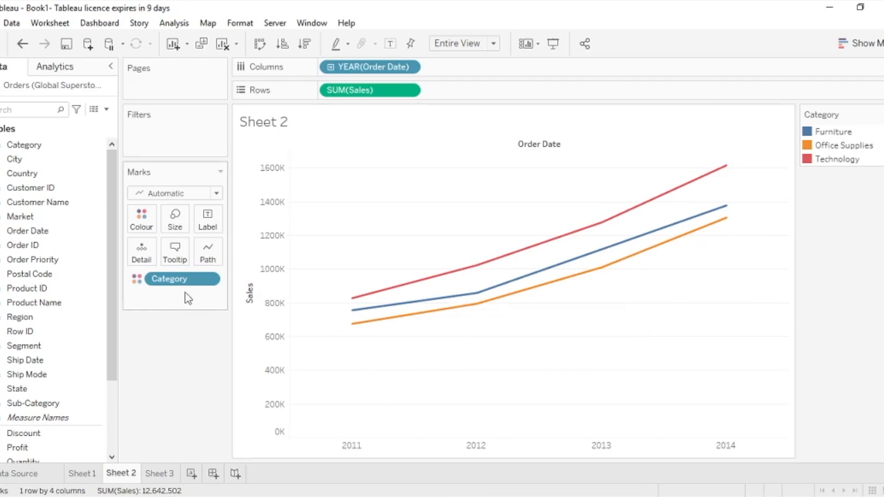
# Step: Replace Category with Sub-Category as the colour of the Sheet 2 lines, undoing a trial removal of the field
pyautogui.moveTo(180, 278); pyautogui.dragTo(94, 373)
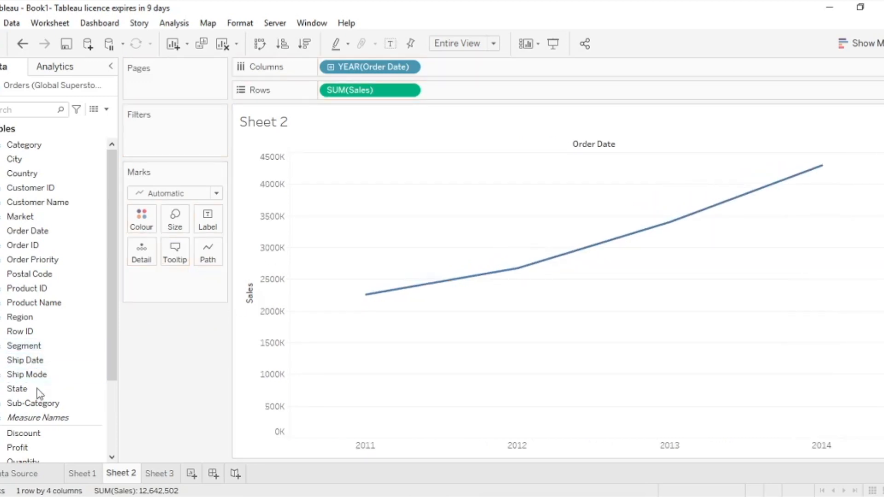
pyautogui.moveTo(32, 404); pyautogui.dragTo(140, 228)
pyautogui.click(140, 228)
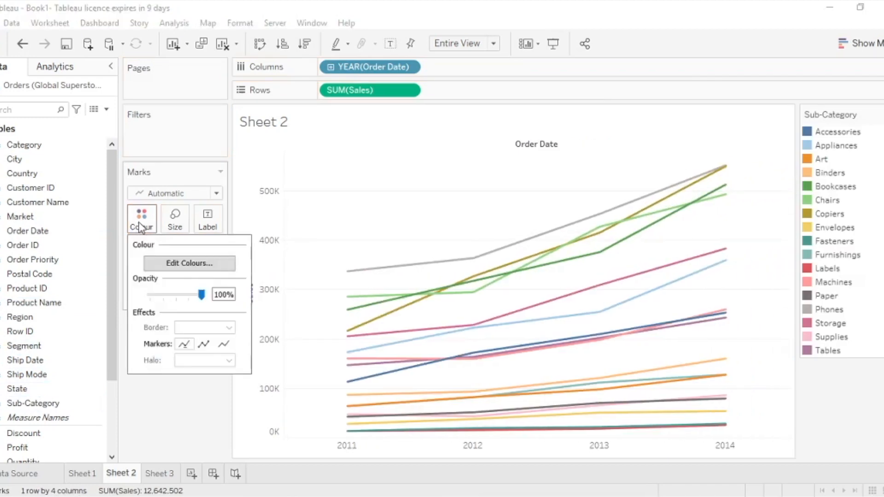
pyautogui.click(189, 399)
pyautogui.moveTo(182, 280); pyautogui.dragTo(36, 407)
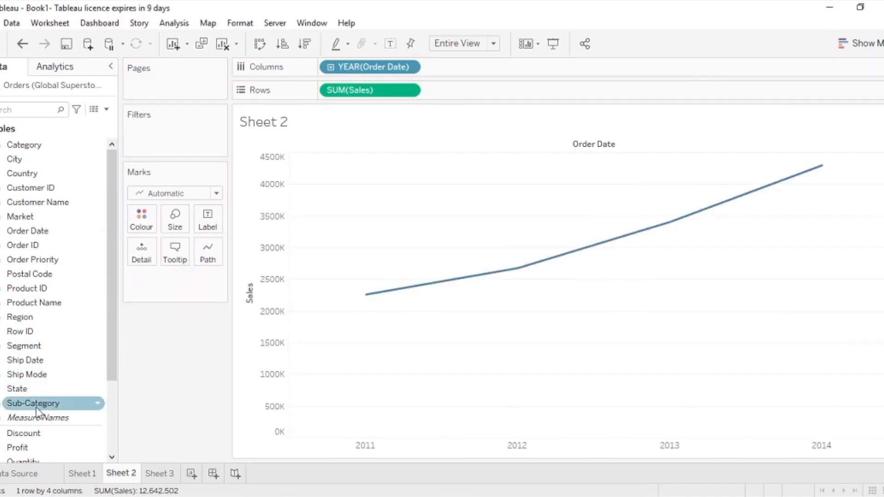
pyautogui.hotkey('ctrl', 'z')
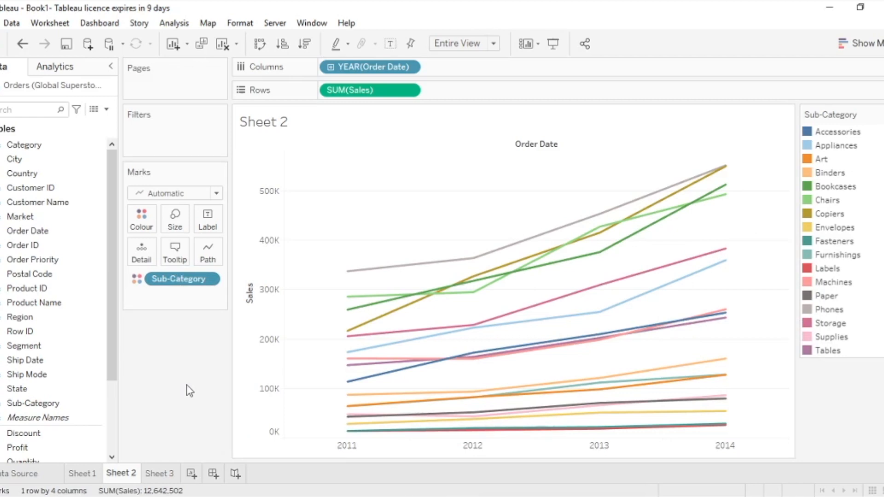
# Step: Switch to Sheet 3 and colour the discount versus quantity scatter plot by Category
pyautogui.click(157, 473)
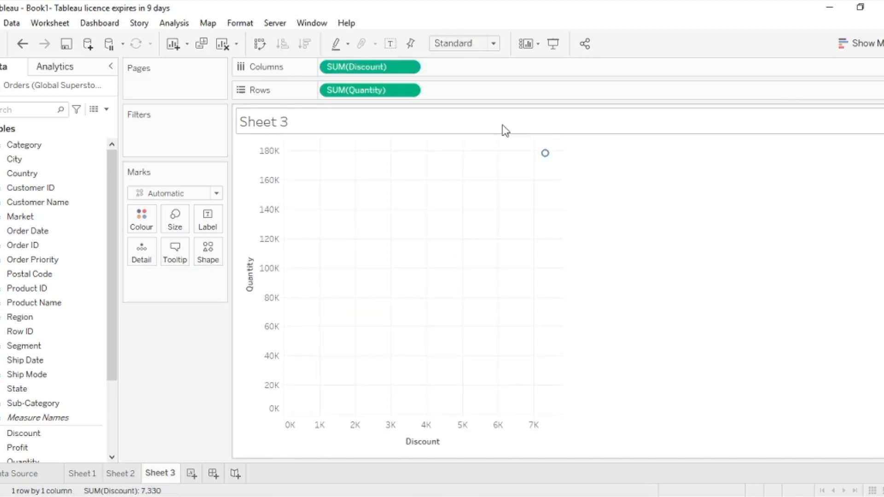
pyautogui.moveTo(549, 165)
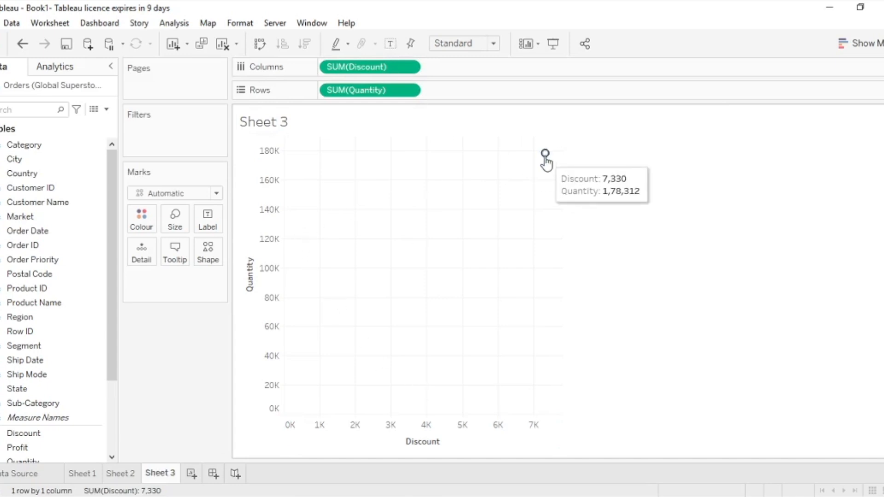
pyautogui.moveTo(24, 148); pyautogui.dragTo(141, 215)
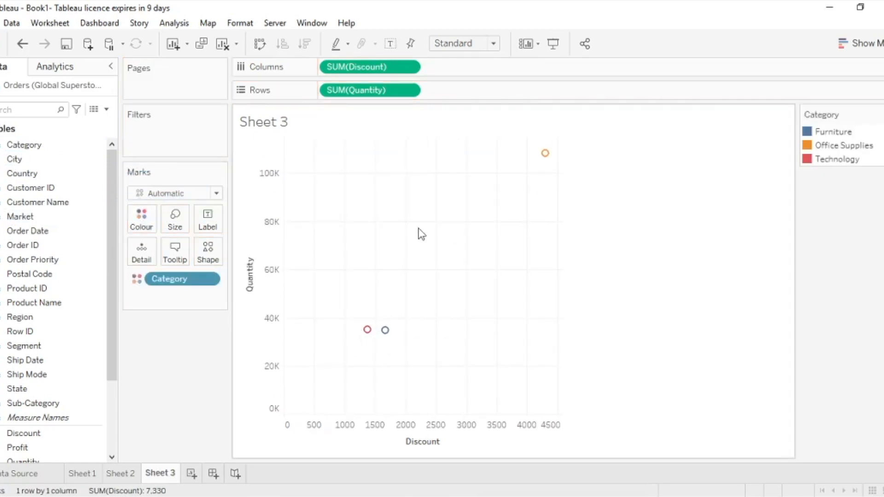
# Step: Replace Category with Sub-Category as the colour of the Sheet 3 scatter plot and check the Machines mark's details
pyautogui.moveTo(180, 276); pyautogui.dragTo(146, 216)
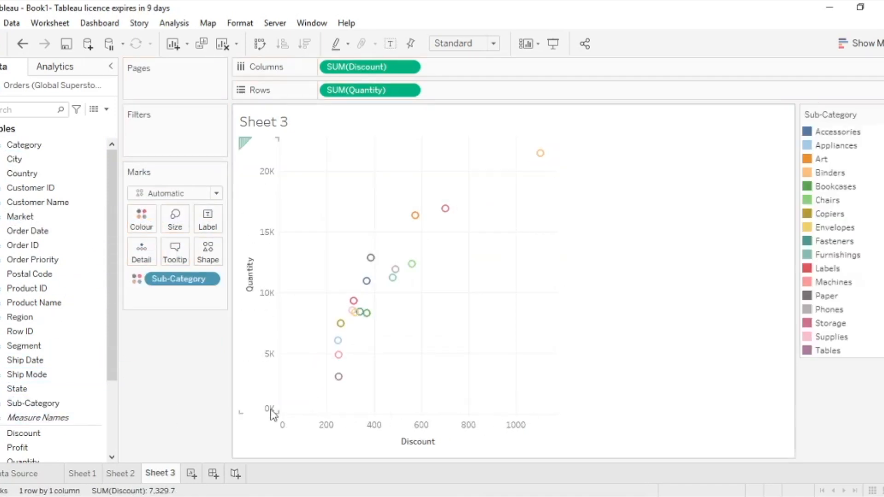
pyautogui.moveTo(342, 368)
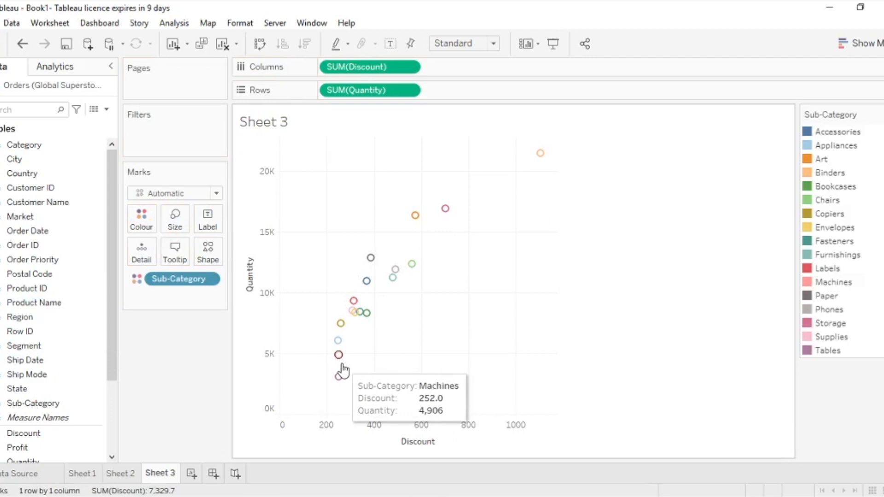
pyautogui.moveTo(375, 315)
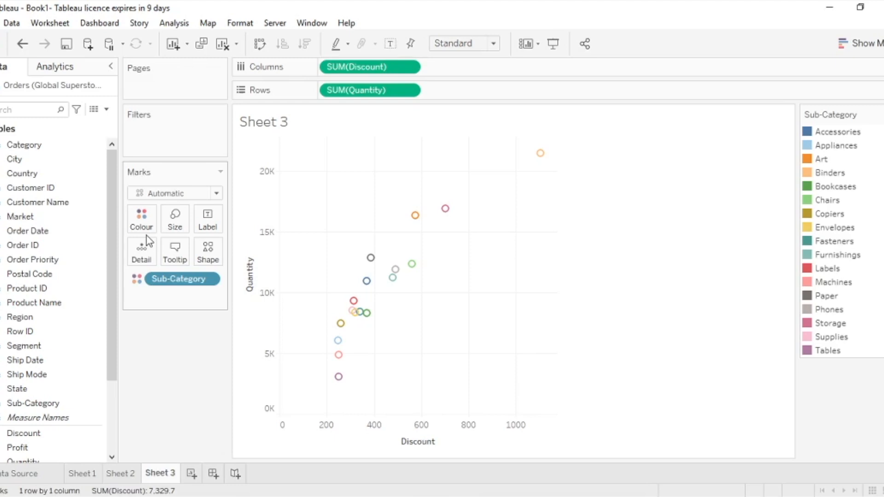
# Step: Try large marks on the Sheet 3 scatter plot, then reduce their size to slightly above the default
pyautogui.click(184, 230)
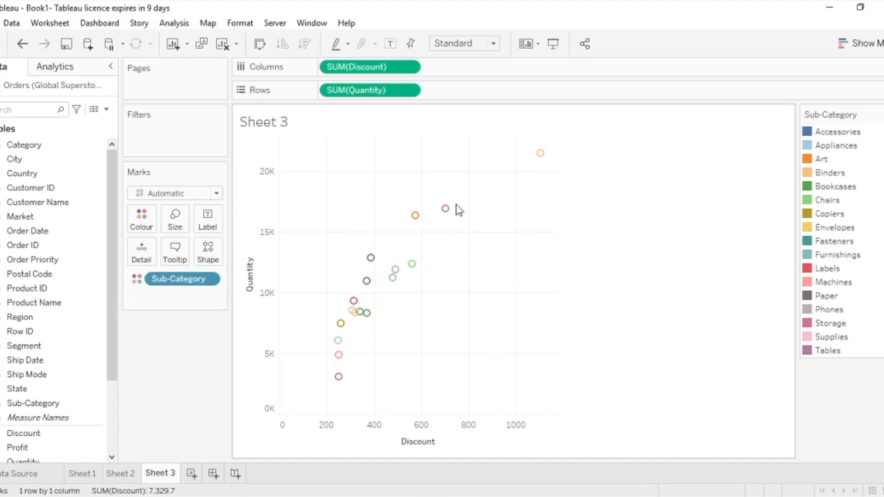
pyautogui.click(176, 221)
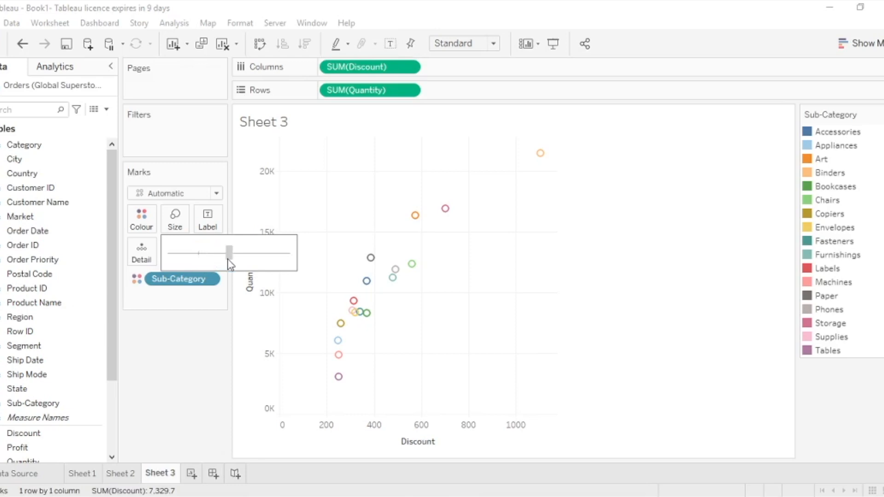
pyautogui.click(228, 258)
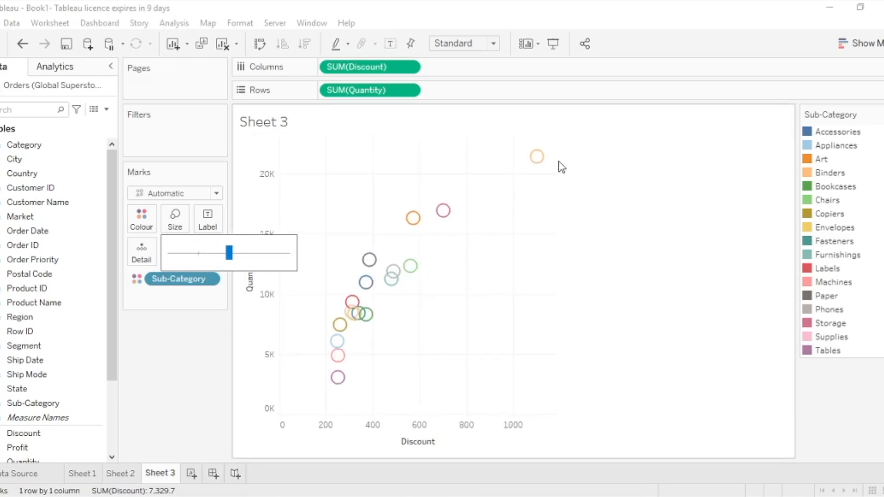
pyautogui.moveTo(231, 258); pyautogui.dragTo(206, 257)
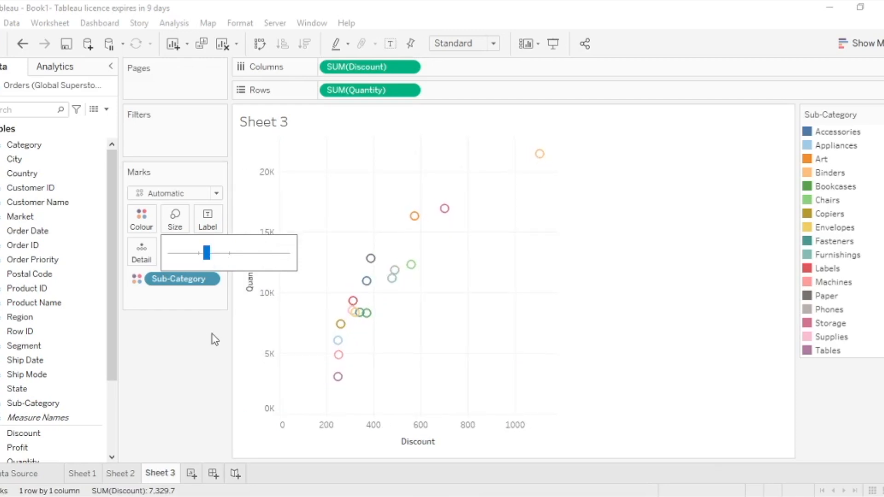
pyautogui.click(215, 340)
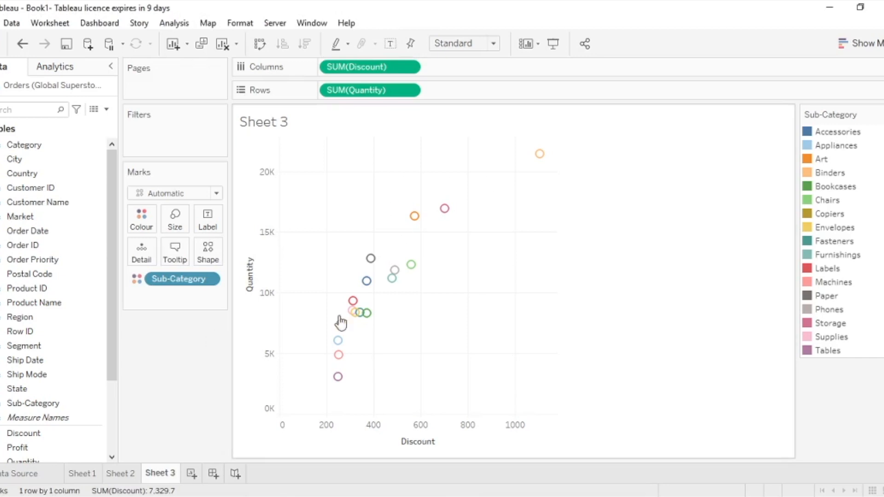
# Step: Switch to Sheet 2 and adjust the mark size so the Sub-Category lines are slightly thicker
pyautogui.click(119, 473)
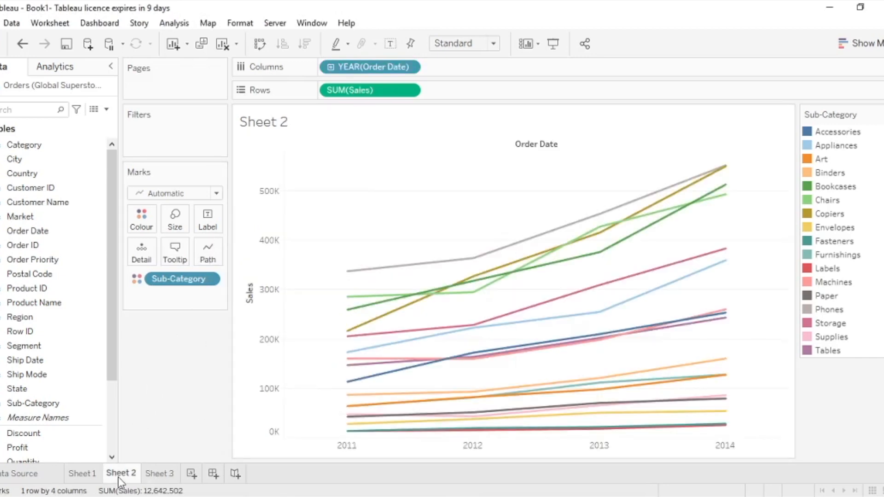
pyautogui.click(173, 222)
pyautogui.moveTo(203, 259); pyautogui.dragTo(217, 258)
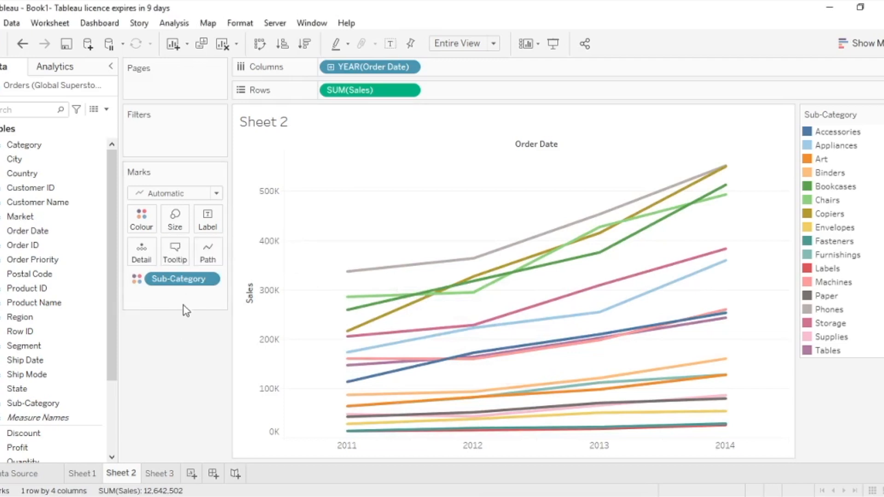
pyautogui.click(182, 220)
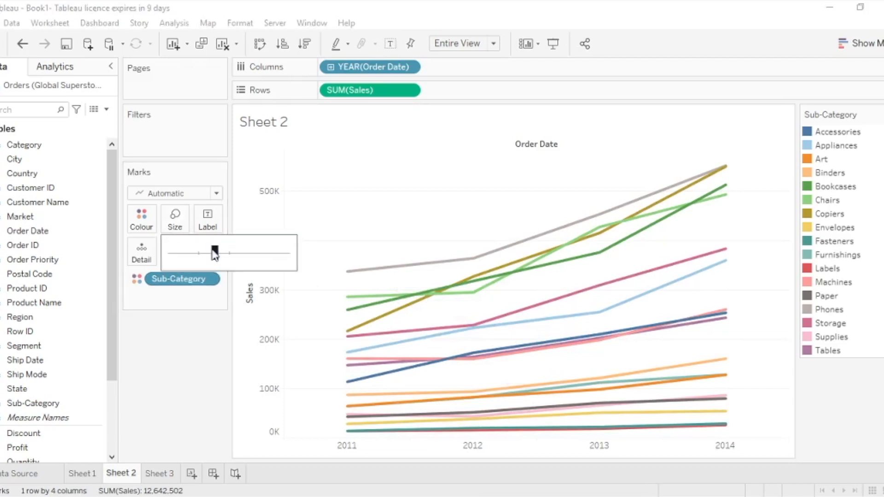
pyautogui.moveTo(215, 255)
pyautogui.mouseDown()
pyautogui.moveTo(278, 260)
pyautogui.moveTo(211, 262)
pyautogui.mouseUp()
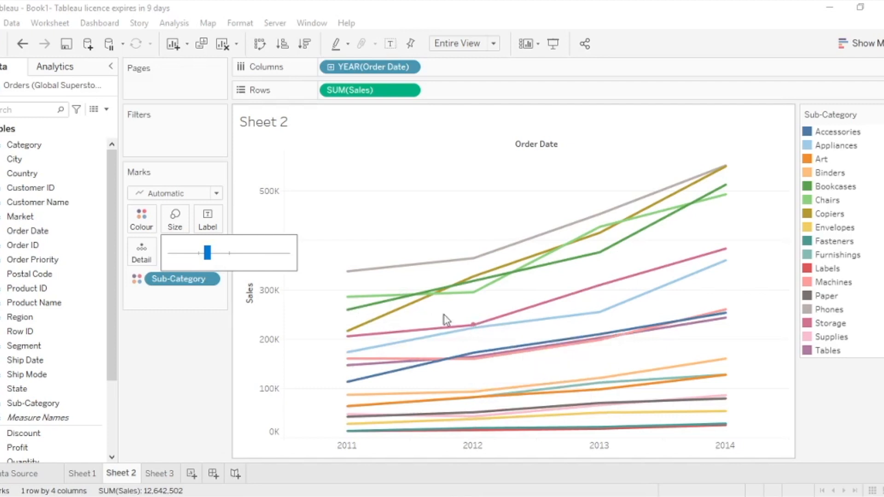
pyautogui.moveTo(208, 260); pyautogui.dragTo(212, 254)
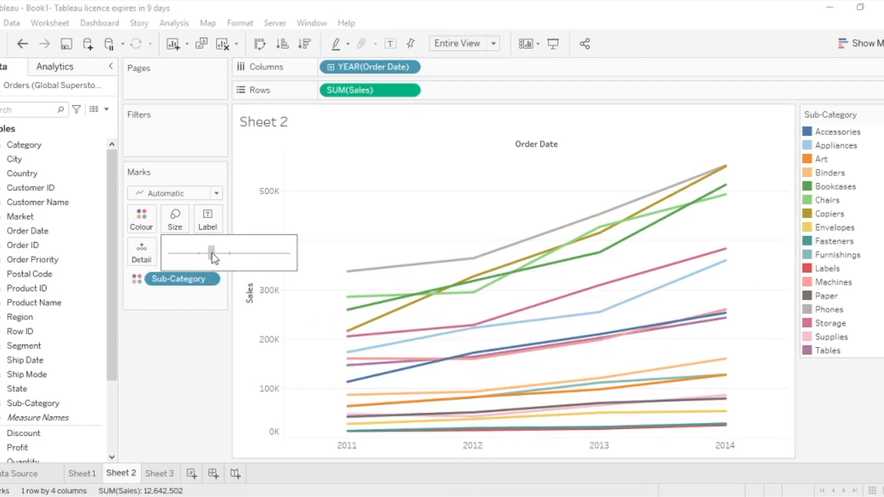
# Step: Switch to Sheet 1, try narrower and full-width bars, and settle on a bar size that leaves small gaps
pyautogui.click(95, 475)
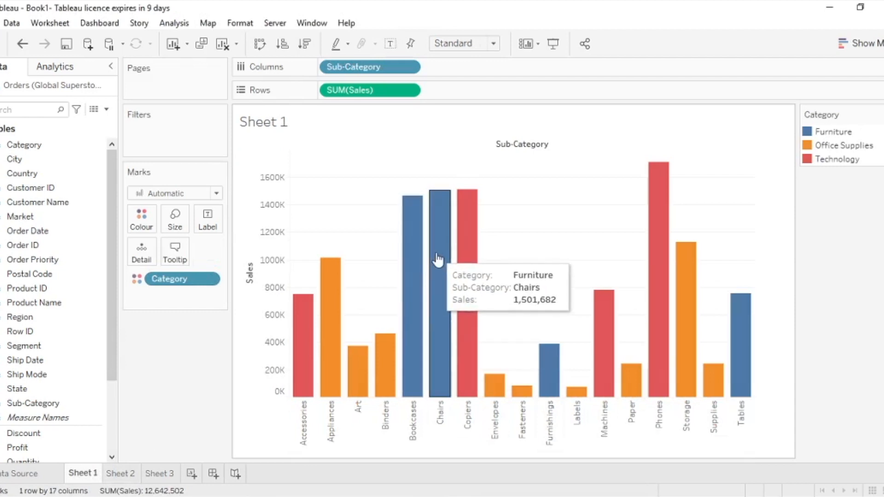
pyautogui.click(176, 224)
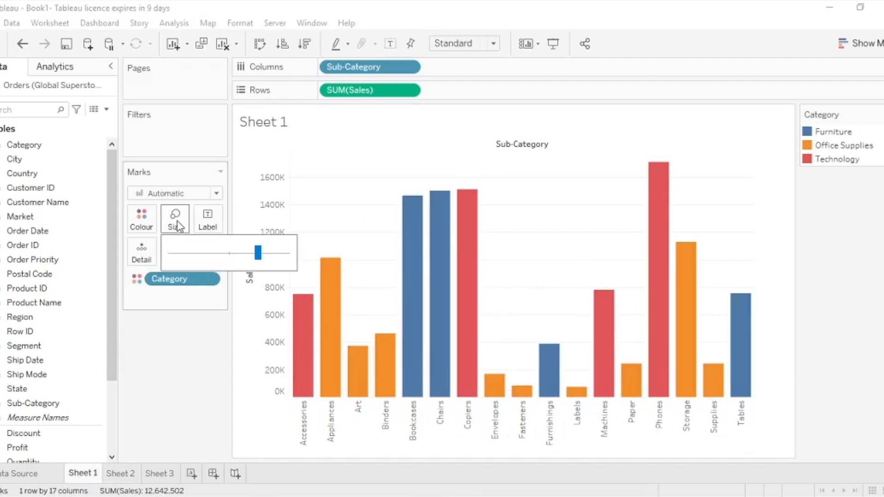
pyautogui.moveTo(251, 262); pyautogui.dragTo(221, 260)
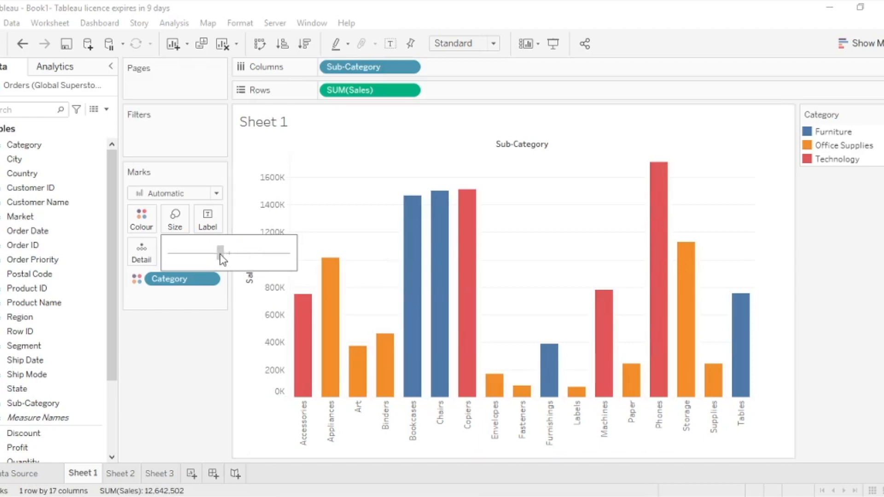
pyautogui.moveTo(255, 254); pyautogui.dragTo(310, 258)
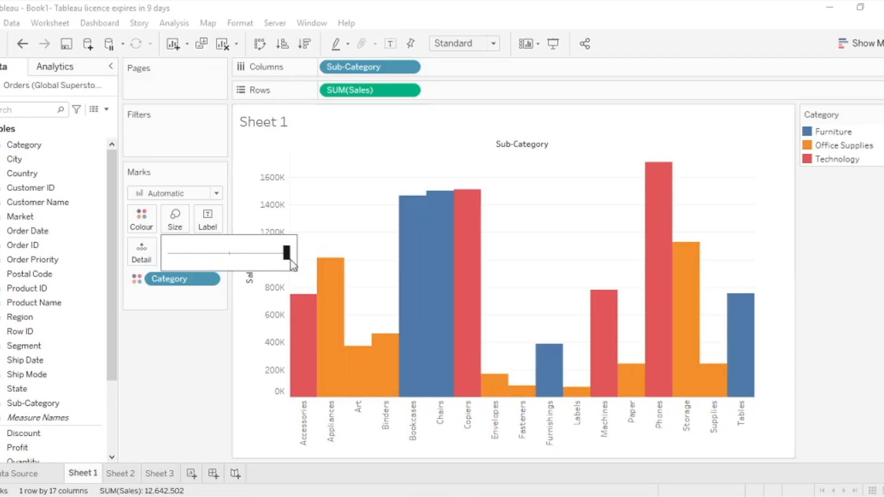
pyautogui.moveTo(287, 256); pyautogui.dragTo(275, 253)
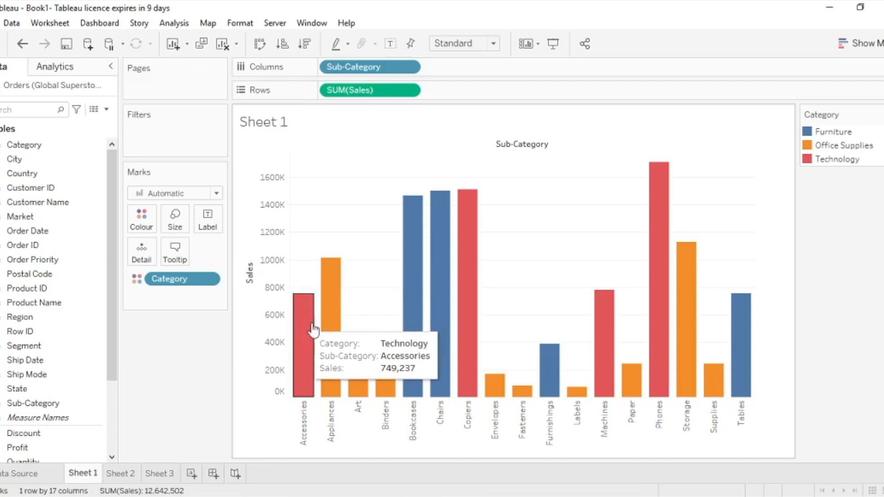
pyautogui.moveTo(476, 272)
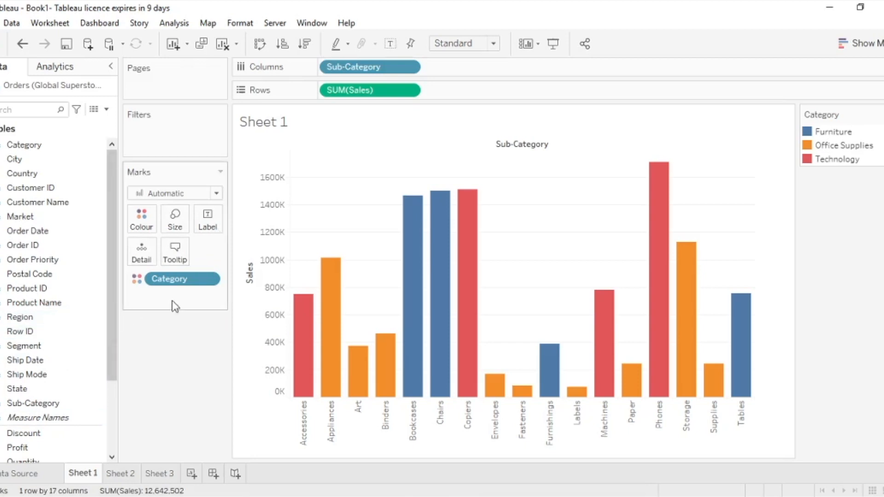
# Step: Label the Category-coloured bars on Sheet 1 with their Sales values
pyautogui.scroll(-3, 107, 344)
pyautogui.click(18, 378)
pyautogui.moveTo(40, 377); pyautogui.dragTo(202, 219)
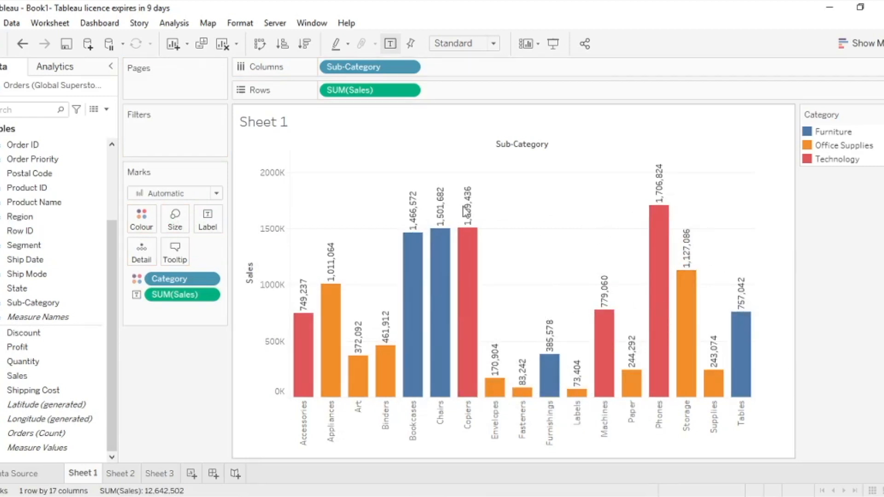
# Step: Remove the Sales labels and the Category colouring from the Sheet 1 bars and colour them by Segment instead
pyautogui.moveTo(186, 295); pyautogui.dragTo(175, 366)
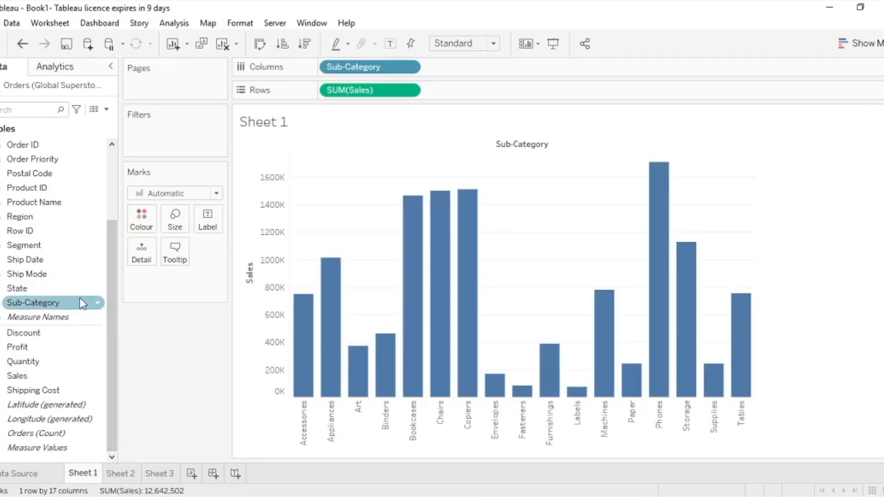
pyautogui.moveTo(46, 245); pyautogui.dragTo(140, 217)
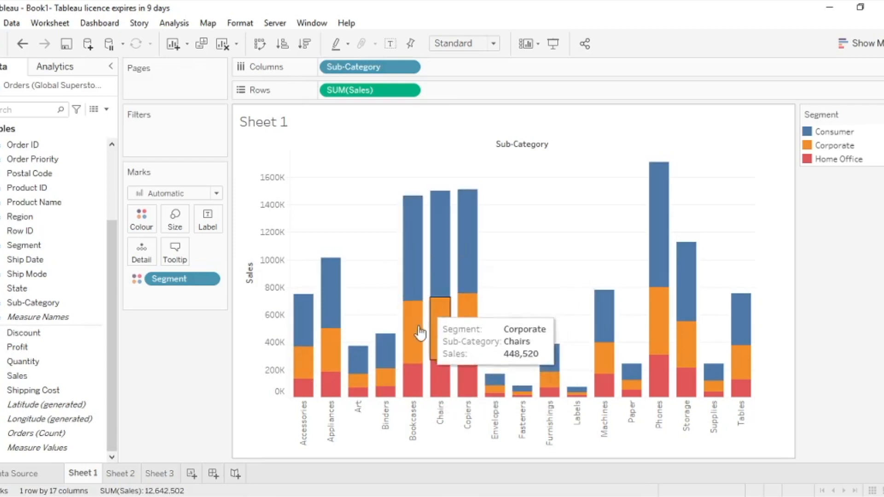
# Step: Label the Segment parts of the Sheet 1 bars with Sales, widen the chart area and check an Envelopes part's details
pyautogui.click(32, 380)
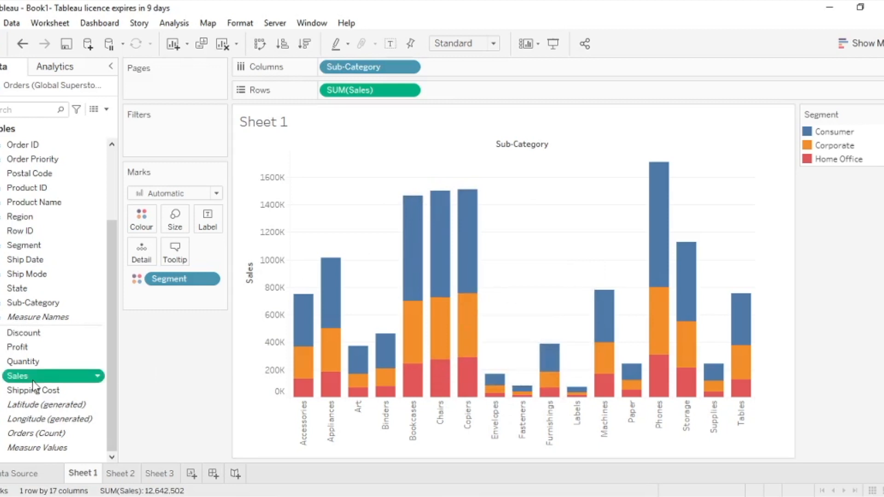
pyautogui.moveTo(34, 377); pyautogui.dragTo(207, 229)
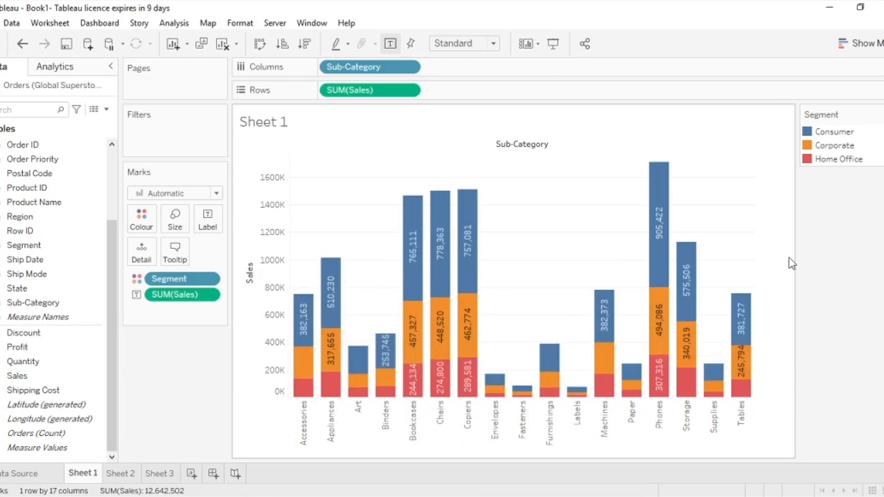
pyautogui.moveTo(800, 253); pyautogui.dragTo(853, 253)
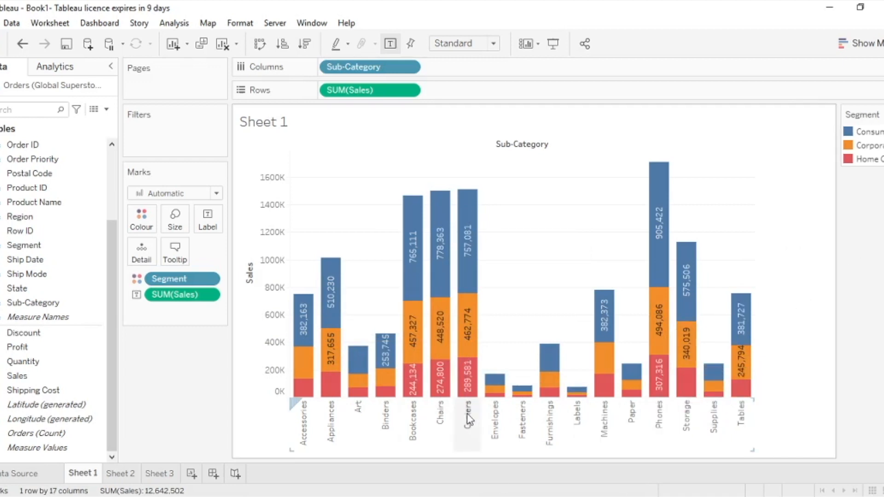
pyautogui.moveTo(492, 395)
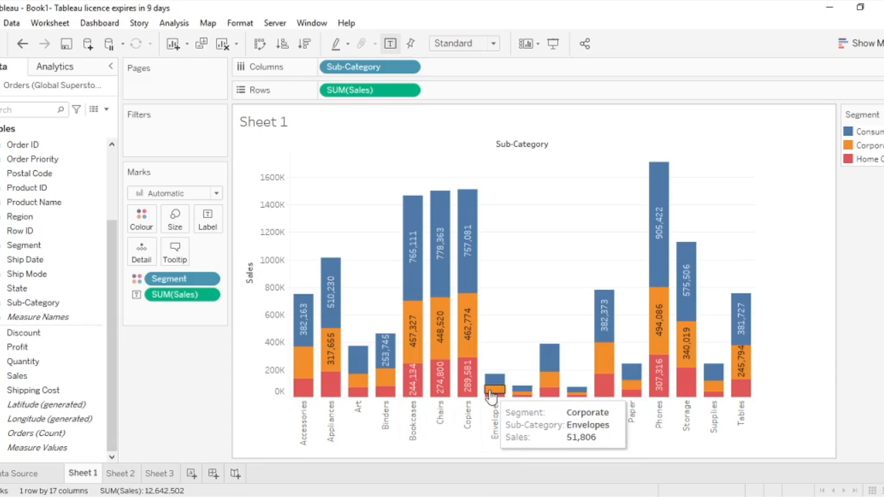
# Step: Switch to Sheet 2 and replace Sub-Category with Category as the colour of the yearly sales lines
pyautogui.click(128, 479)
pyautogui.moveTo(182, 279); pyautogui.dragTo(162, 339)
pyautogui.click(23, 158)
pyautogui.scroll(3, 33, 157)
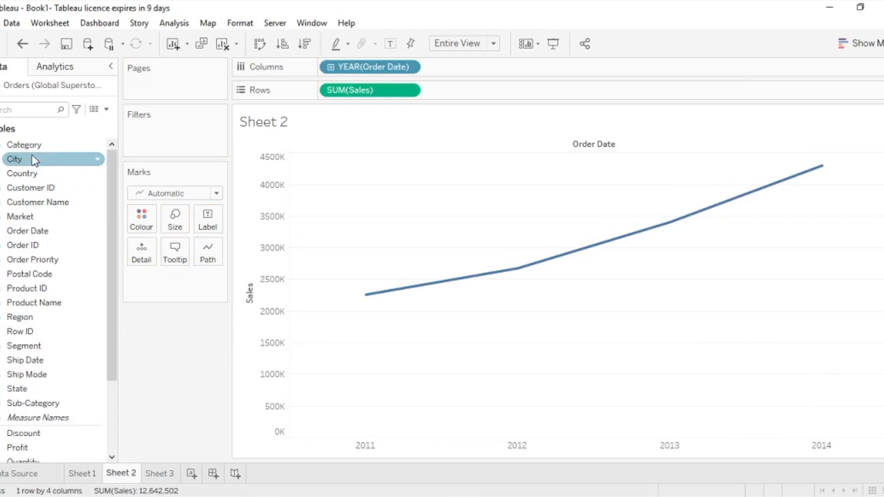
pyautogui.moveTo(28, 145); pyautogui.dragTo(143, 223)
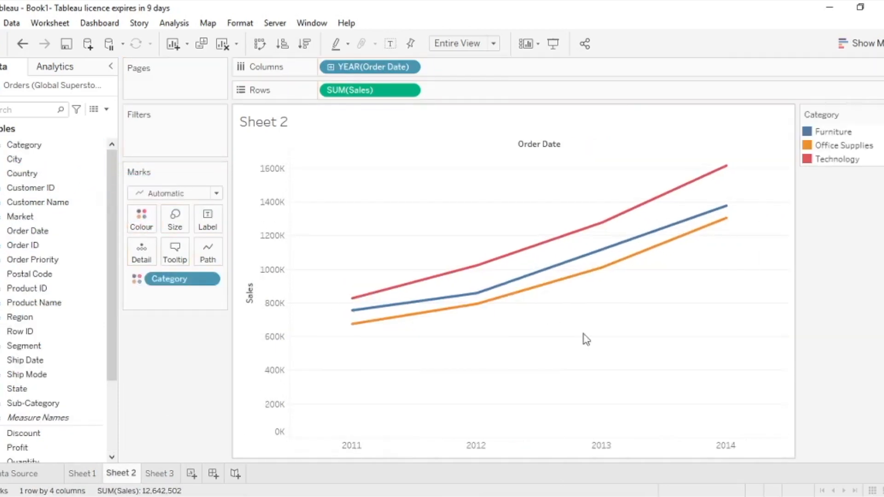
pyautogui.moveTo(716, 229)
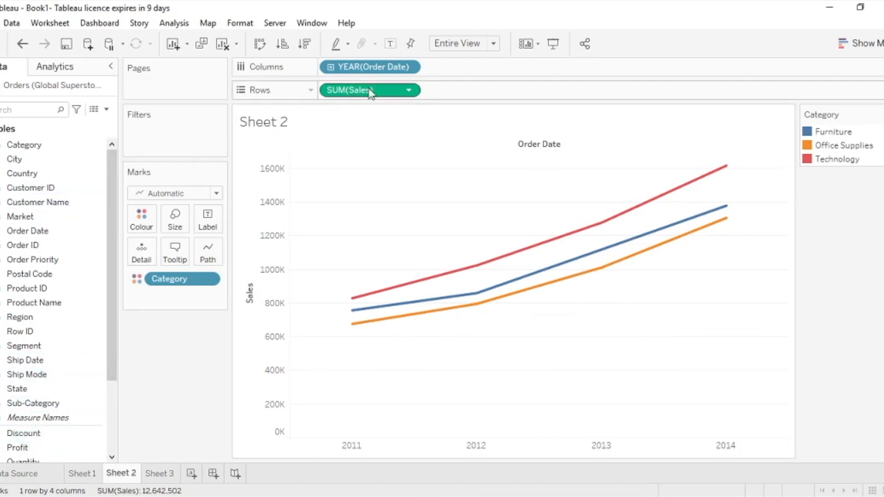
# Step: Label the points of the Sheet 2 Category lines with their Sales values
pyautogui.scroll(-3, 97, 236)
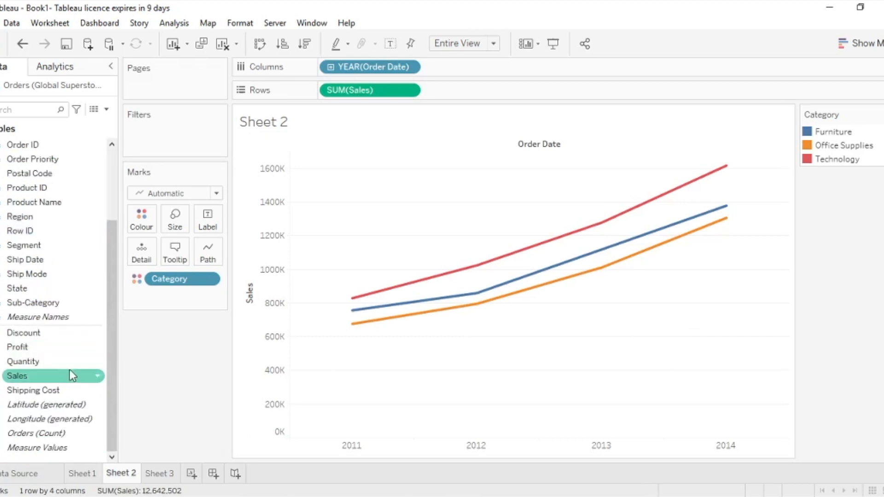
pyautogui.click(58, 378)
pyautogui.moveTo(65, 372); pyautogui.dragTo(208, 220)
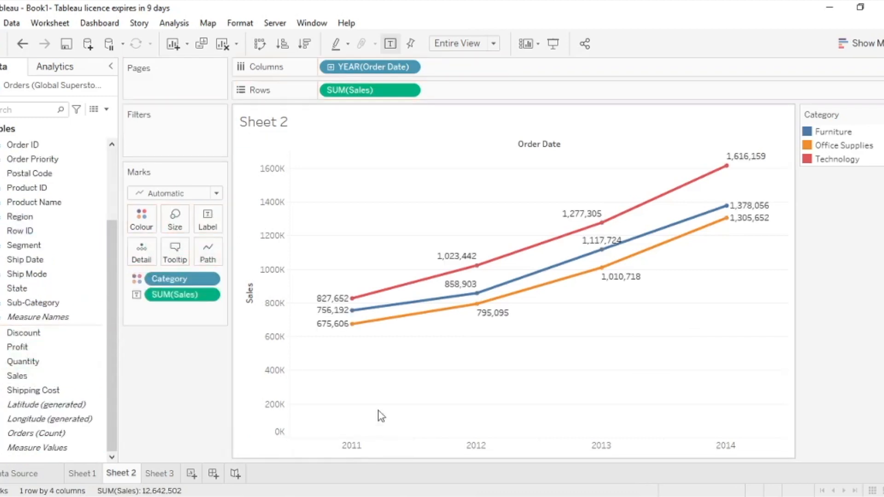
pyautogui.moveTo(349, 311)
pyautogui.moveTo(476, 272)
# Step: Try to set the Sales label text on the Sheet 2 lines to font size 10
pyautogui.click(208, 221)
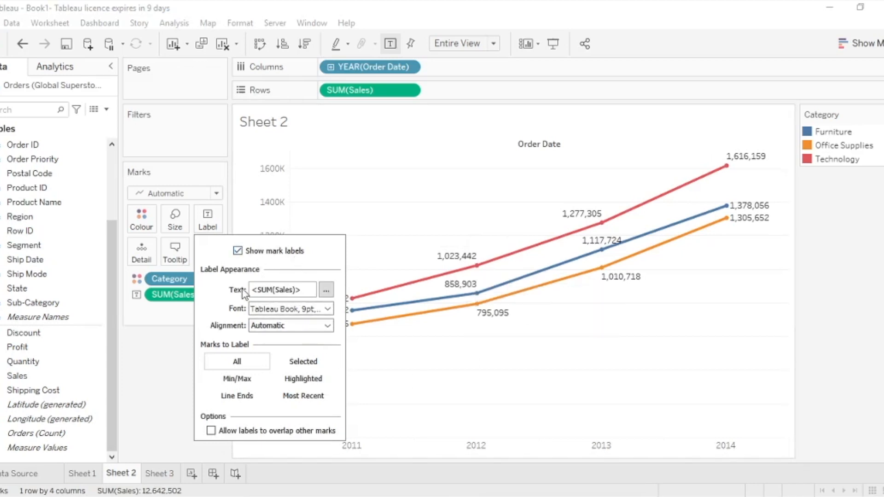
pyautogui.click(326, 291)
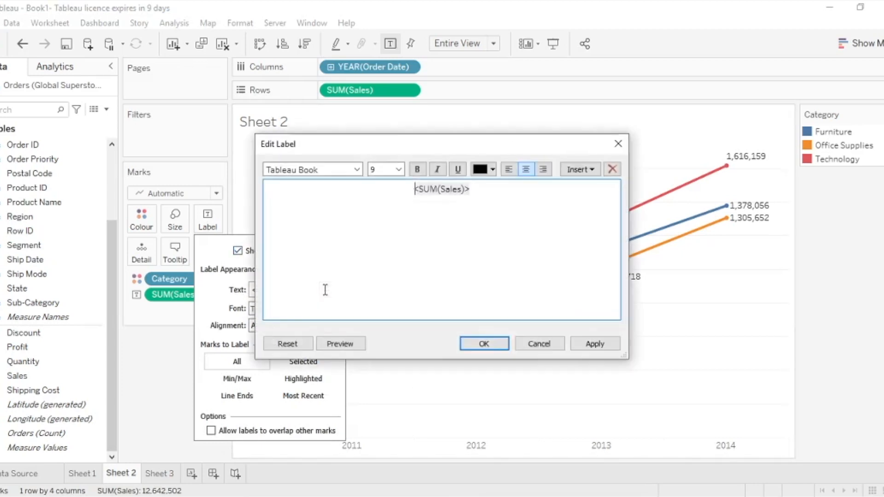
pyautogui.click(558, 348)
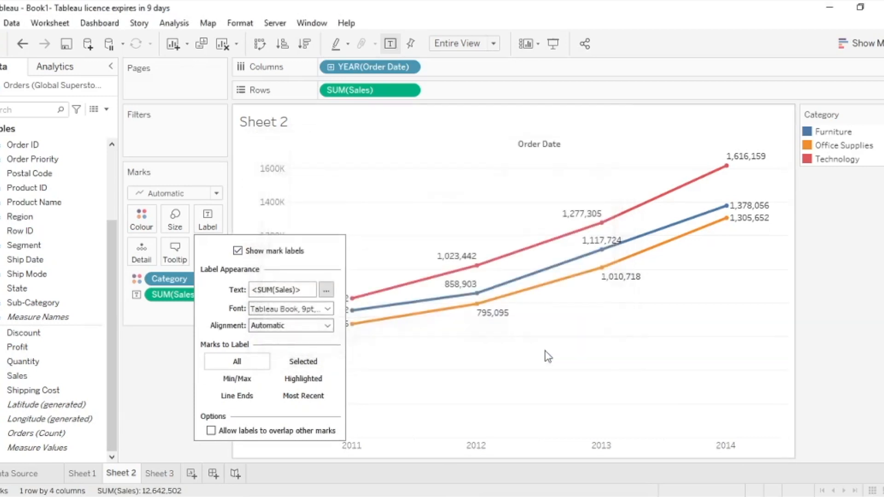
pyautogui.click(326, 290)
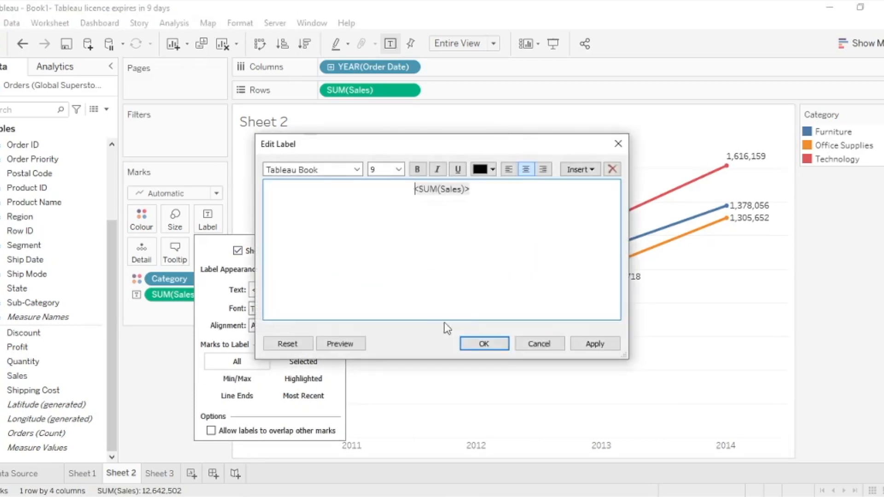
pyautogui.click(357, 170)
pyautogui.click(357, 171)
pyautogui.click(357, 171)
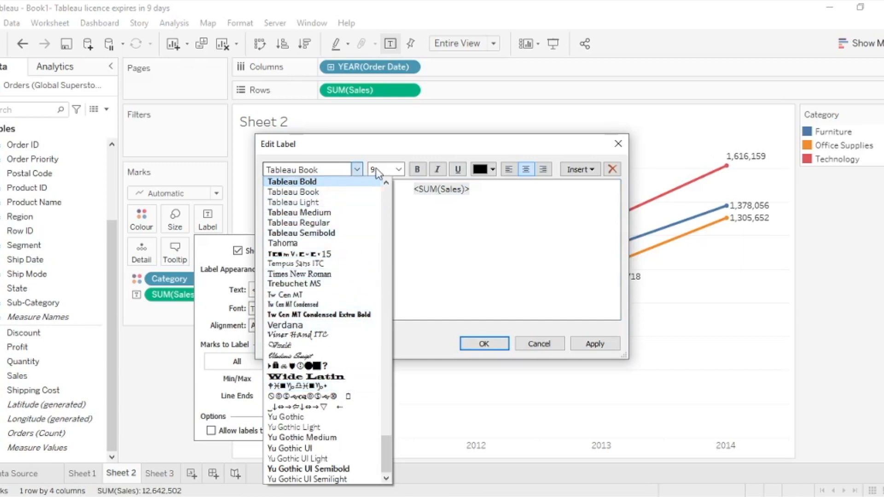
pyautogui.click(399, 172)
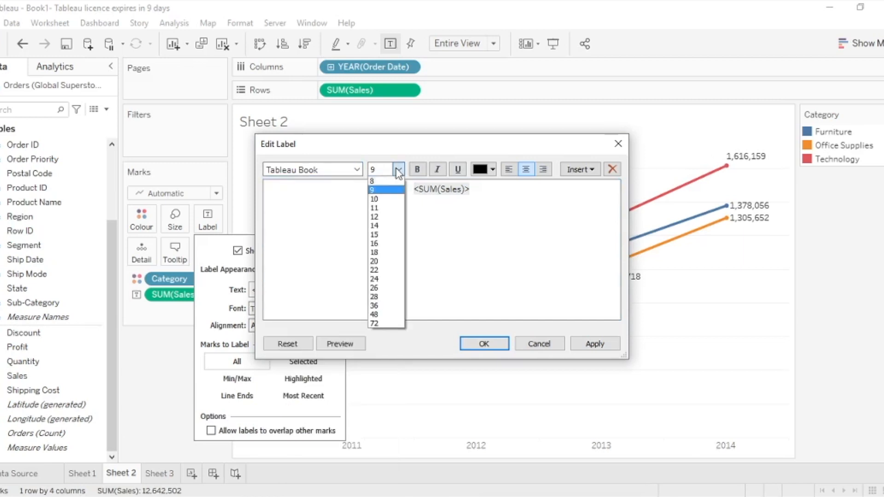
pyautogui.click(394, 201)
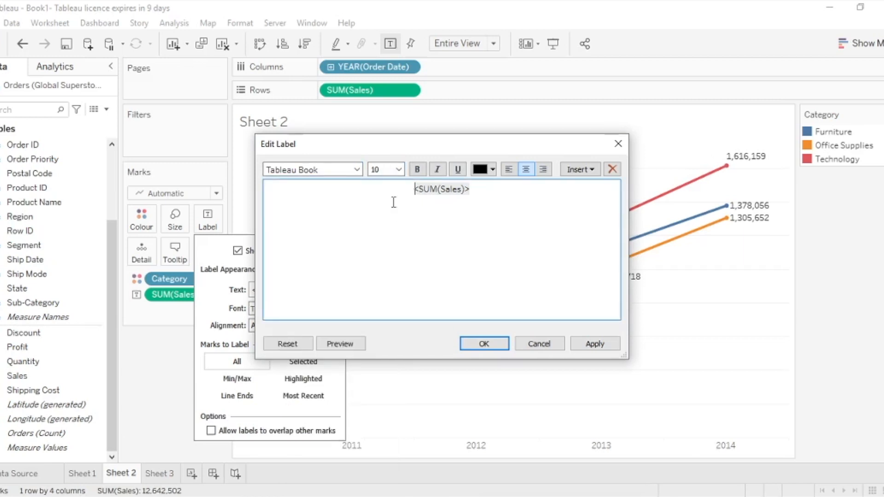
pyautogui.click(607, 346)
pyautogui.click(484, 344)
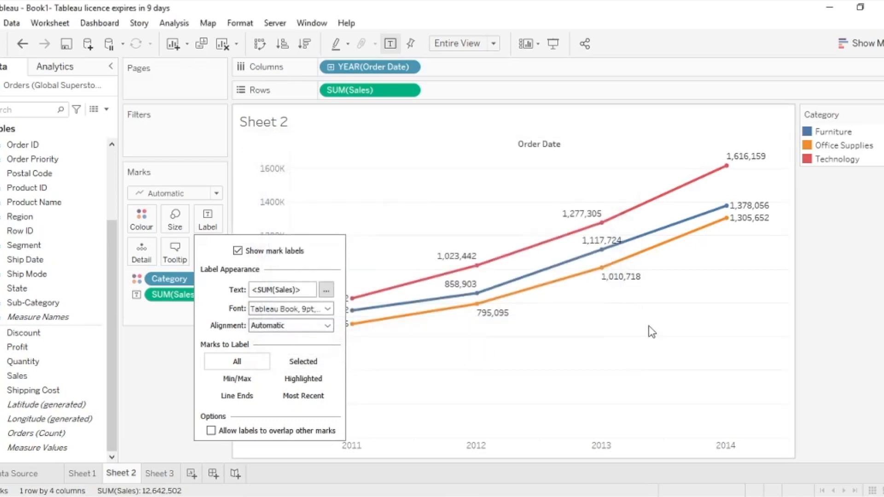
# Step: Set the whole Sales label text on the Sheet 2 lines to font size 20
pyautogui.click(326, 290)
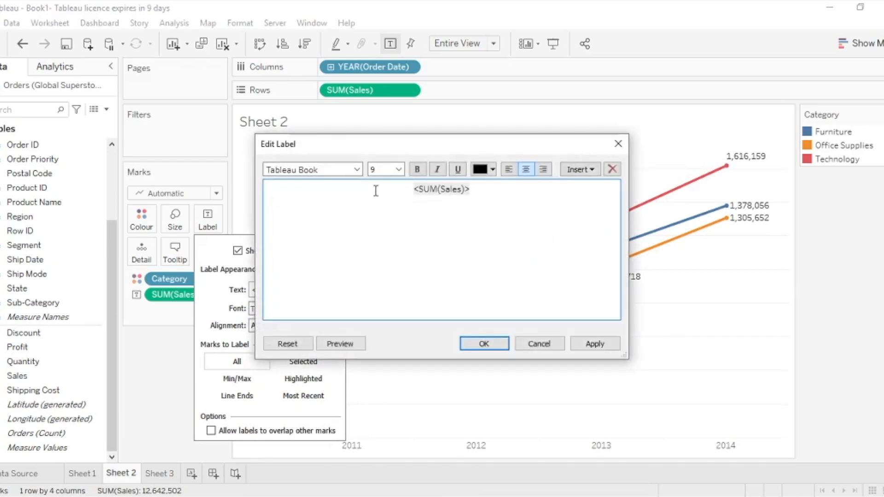
pyautogui.click(397, 173)
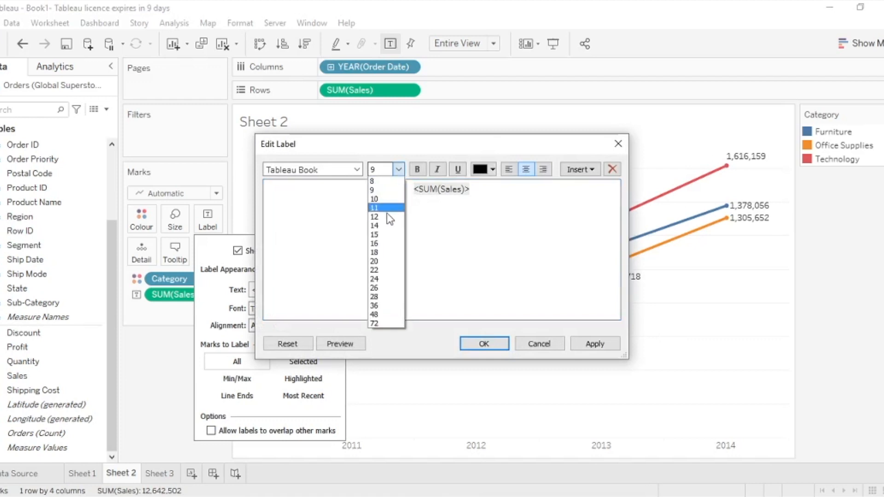
pyautogui.press('Escape')
pyautogui.moveTo(480, 189); pyautogui.dragTo(407, 187)
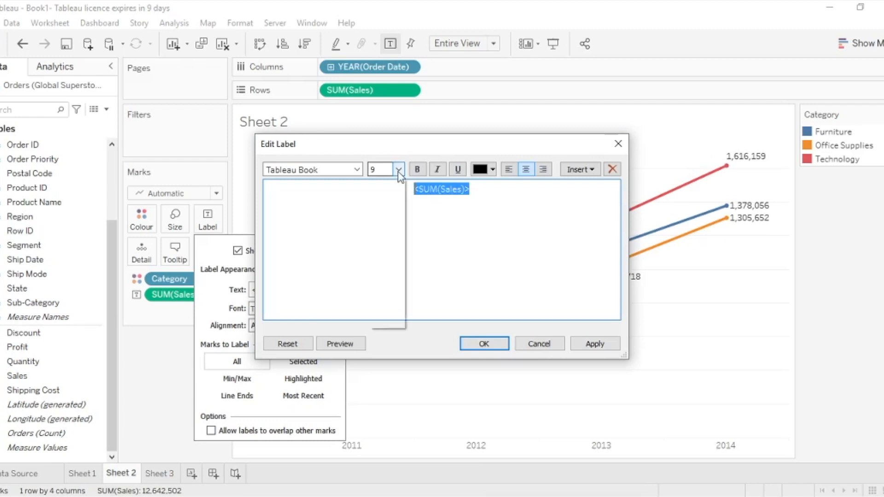
pyautogui.click(398, 170)
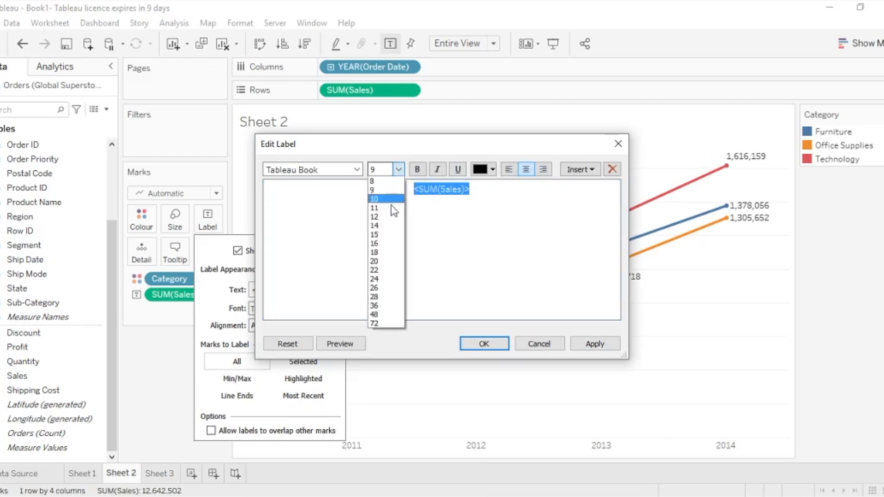
pyautogui.click(391, 254)
pyautogui.click(603, 344)
pyautogui.click(498, 347)
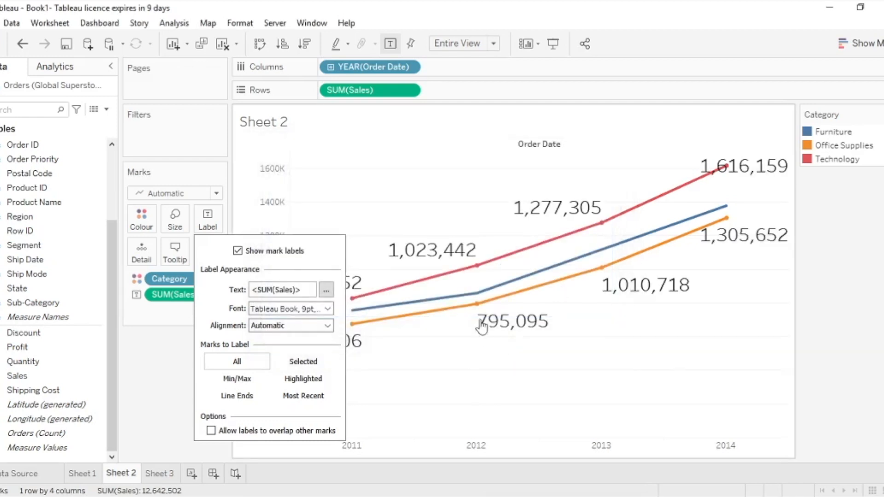
pyautogui.moveTo(516, 300)
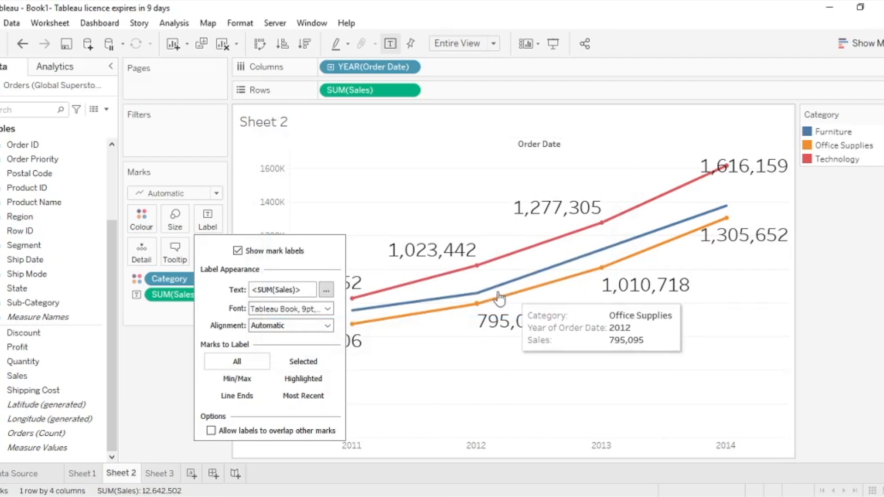
# Step: Set the Sales label text on the Sheet 2 lines to font size 12
pyautogui.click(326, 289)
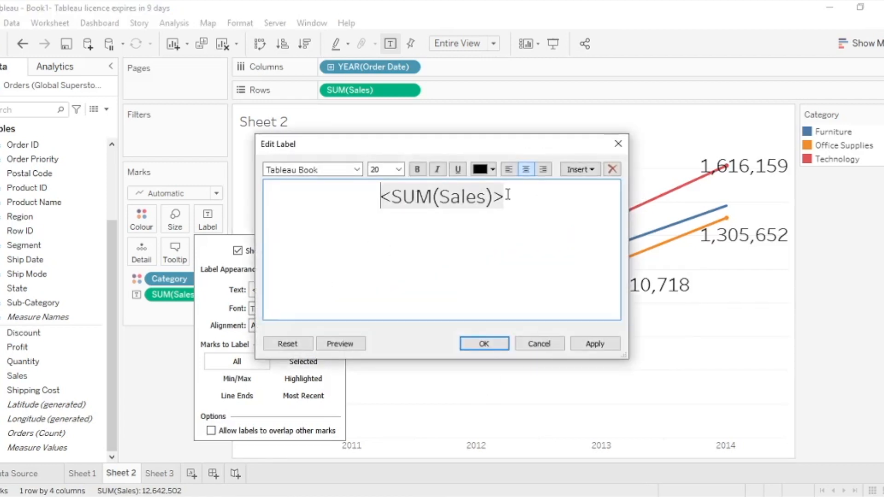
pyautogui.moveTo(508, 194); pyautogui.dragTo(397, 180)
pyautogui.click(398, 171)
pyautogui.click(385, 217)
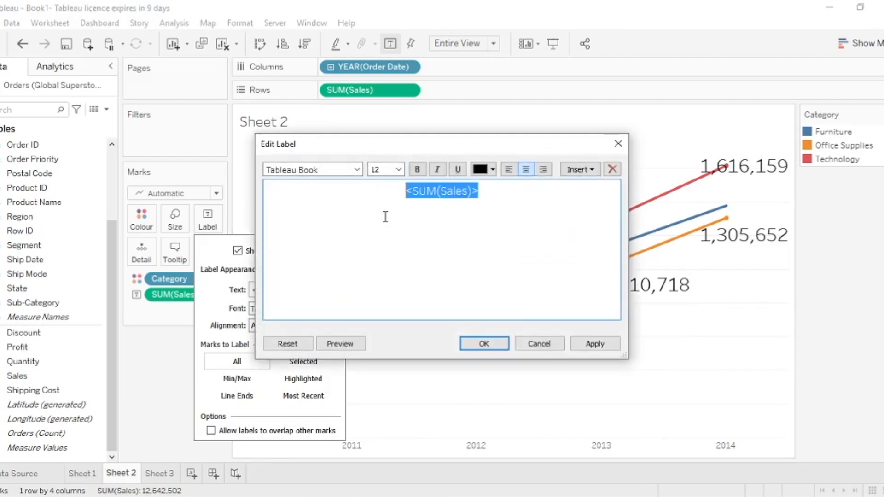
pyautogui.click(594, 344)
pyautogui.press('Return')
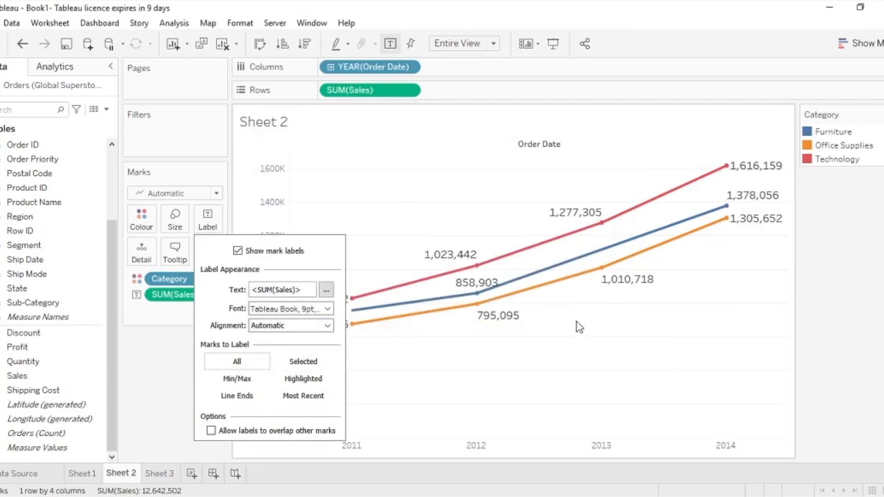
# Step: Examine the text colours and insertable fields offered for the Sheet 2 Sales label, keeping its formatting as it is
pyautogui.click(326, 289)
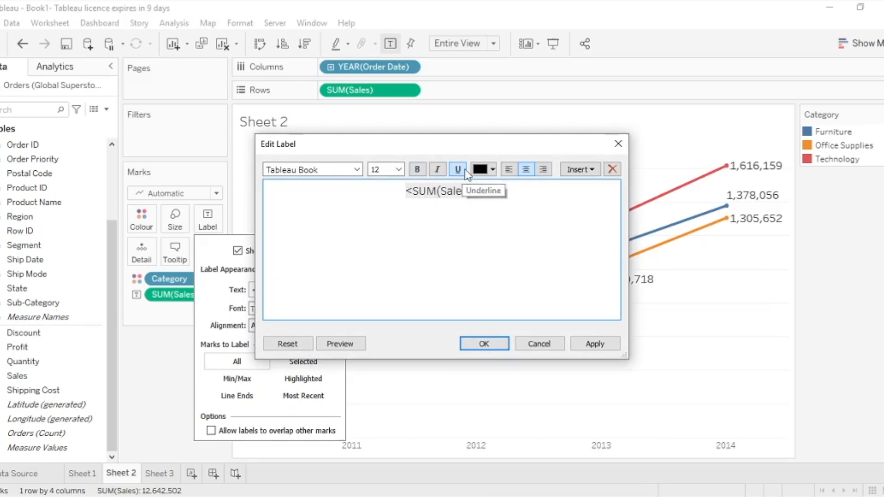
pyautogui.click(492, 169)
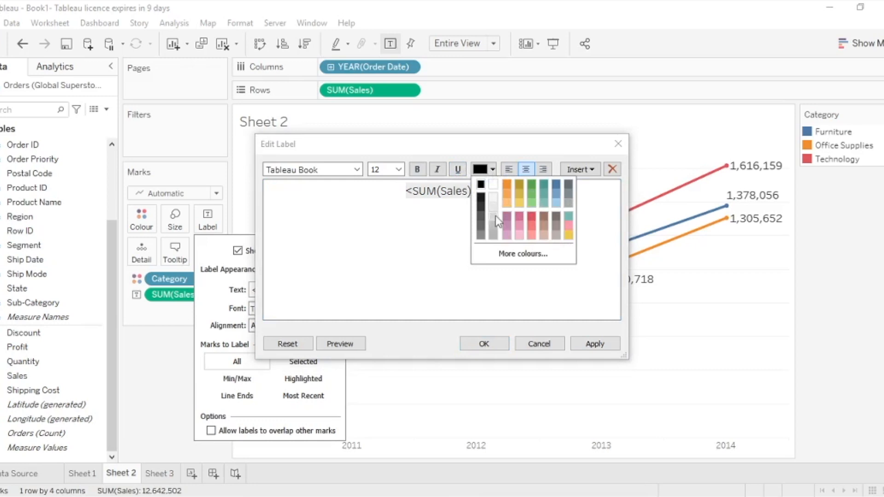
pyautogui.click(451, 269)
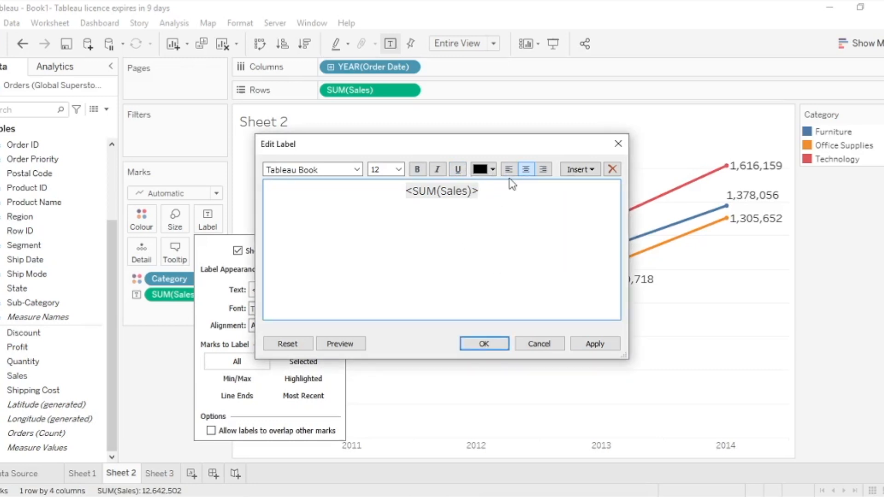
pyautogui.click(588, 175)
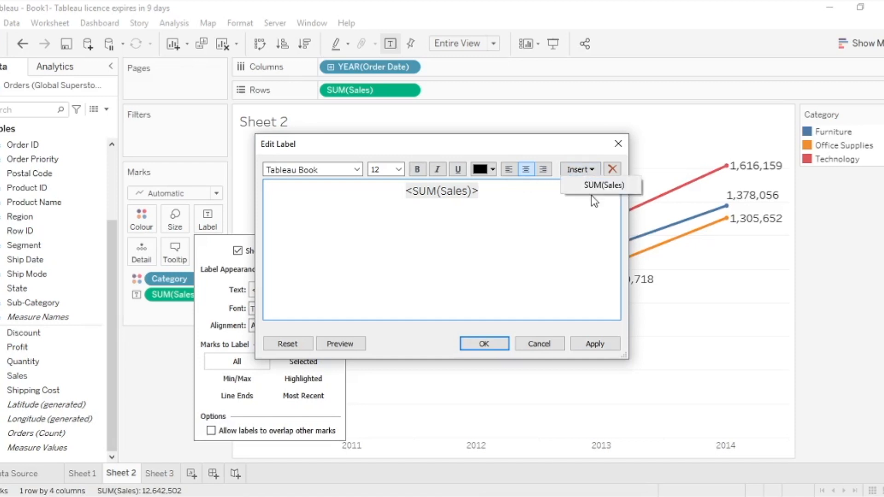
pyautogui.click(584, 205)
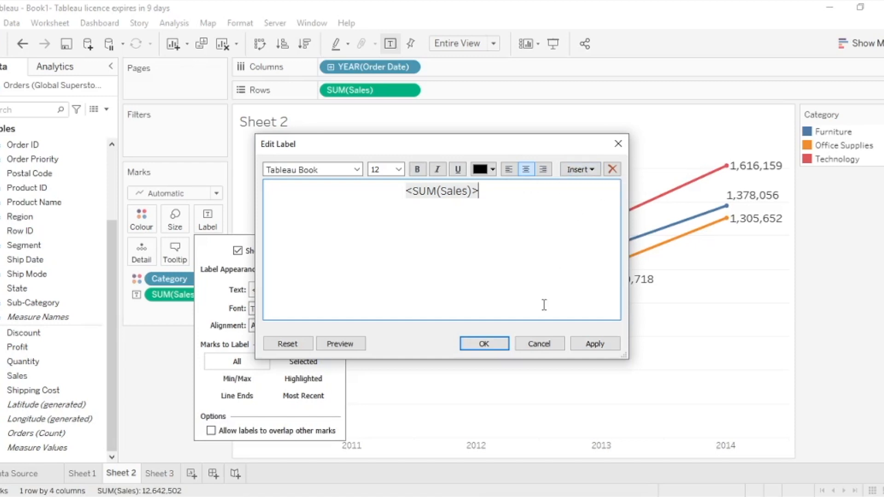
pyautogui.click(581, 349)
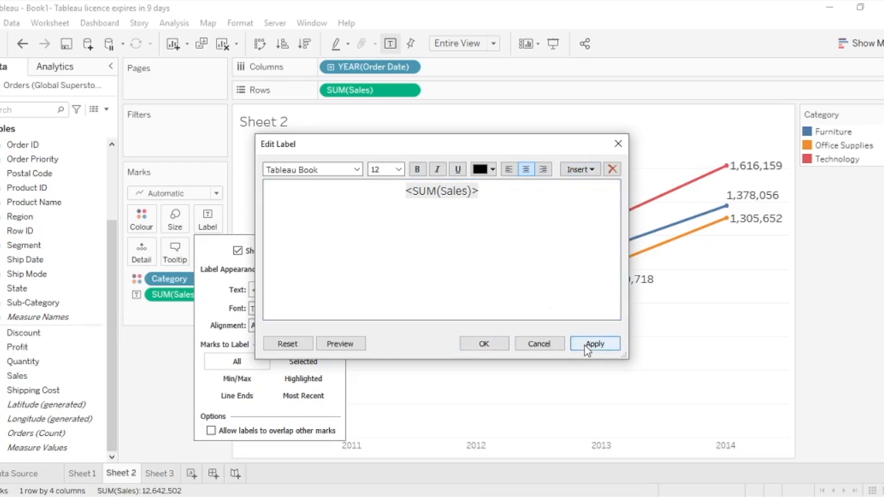
pyautogui.click(502, 343)
pyautogui.click(456, 390)
# Step: Examine the horizontal, vertical, direction and wrap alignment options for the Sheet 2 line labels
pyautogui.moveTo(478, 301)
pyautogui.click(207, 224)
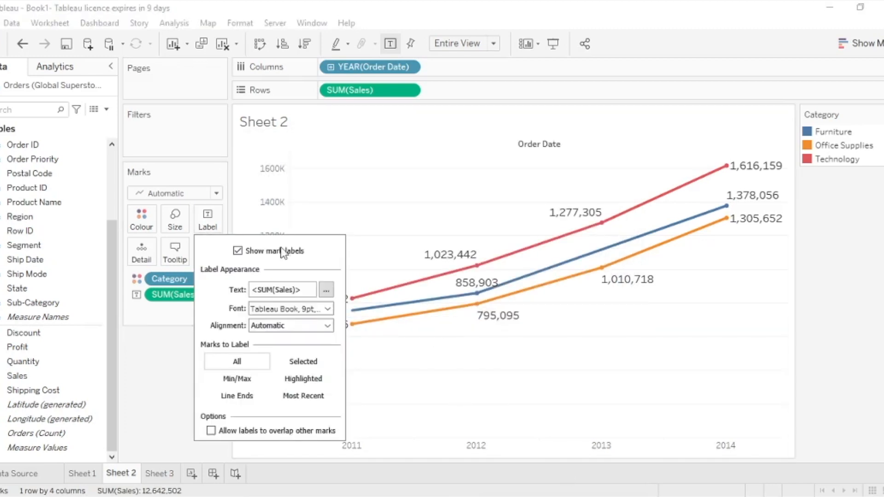
pyautogui.click(328, 327)
pyautogui.moveTo(448, 261)
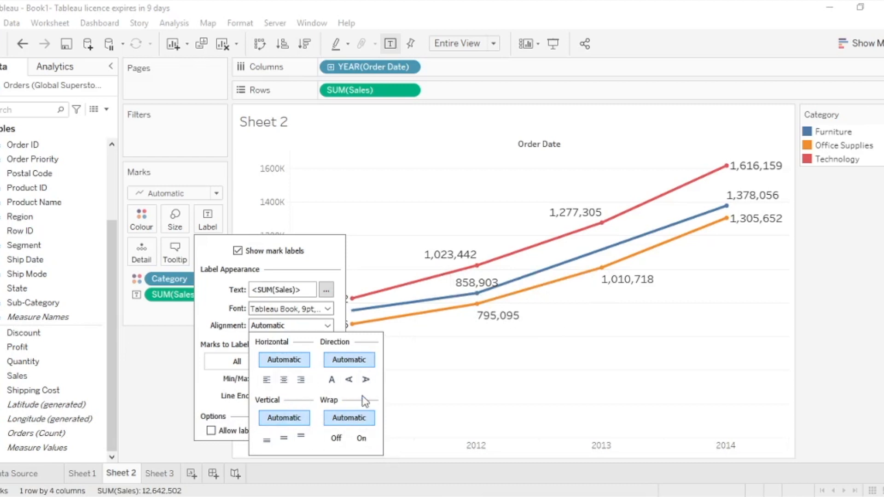
pyautogui.click(328, 327)
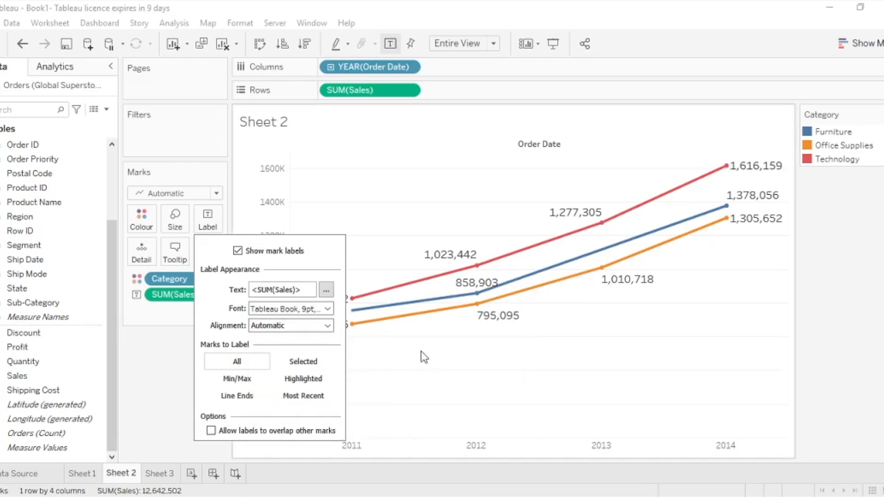
pyautogui.click(170, 376)
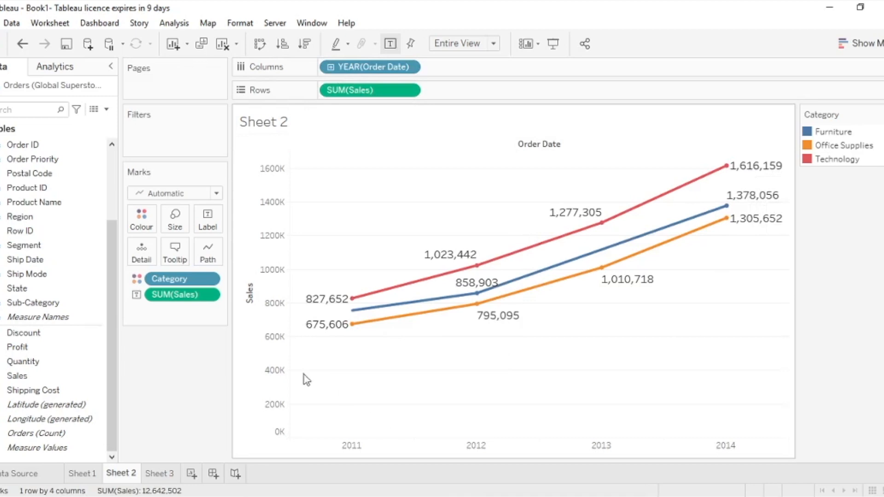
# Step: Limit the Sales labels on the Sheet 2 lines to the Min/Max marks and check the labelled points
pyautogui.click(207, 219)
pyautogui.click(237, 378)
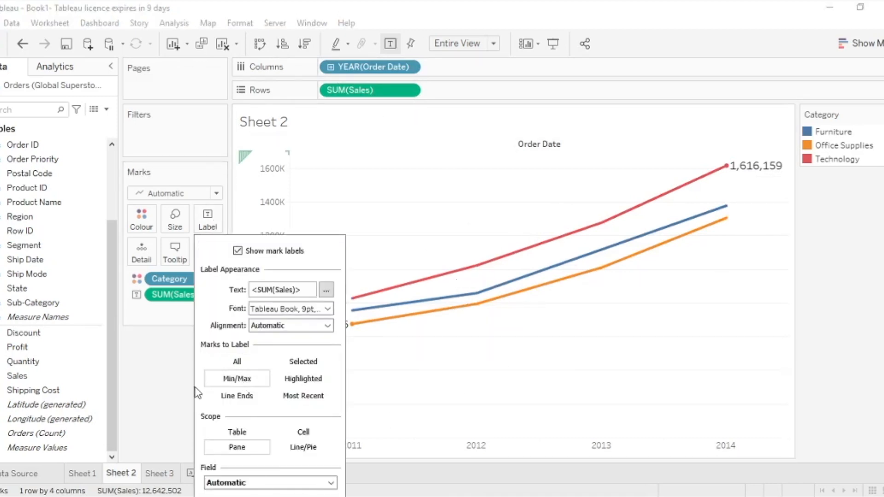
pyautogui.click(180, 382)
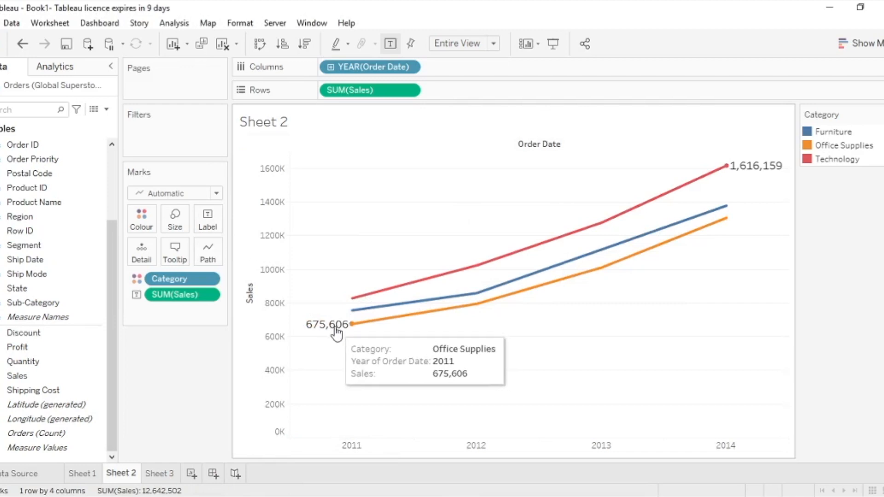
pyautogui.moveTo(758, 169)
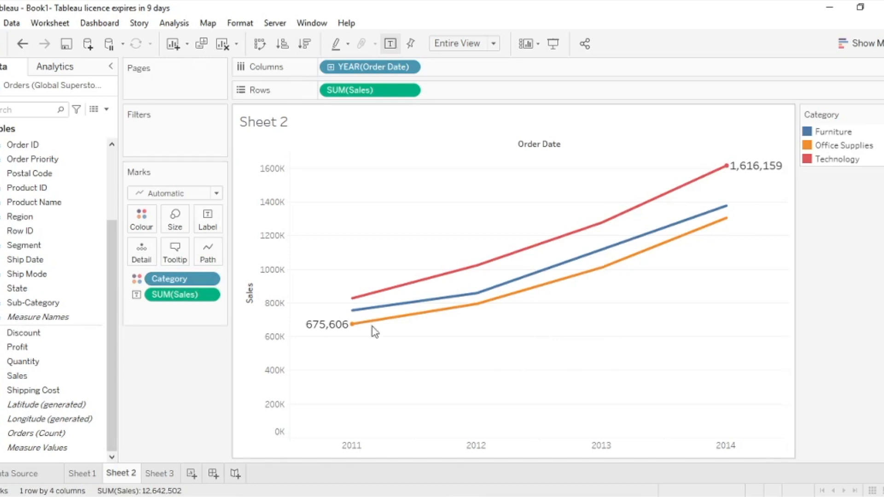
# Step: Return the Sales labels on the Sheet 2 lines to all marks
pyautogui.click(208, 220)
pyautogui.click(209, 243)
pyautogui.click(170, 361)
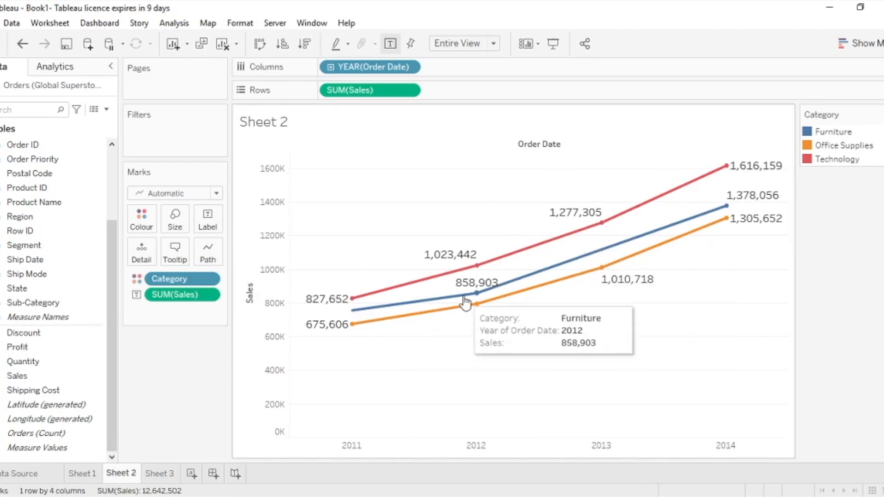
# Step: Switch to Sheet 3 and label the Sub-Category scatter points with Quantity
pyautogui.click(160, 474)
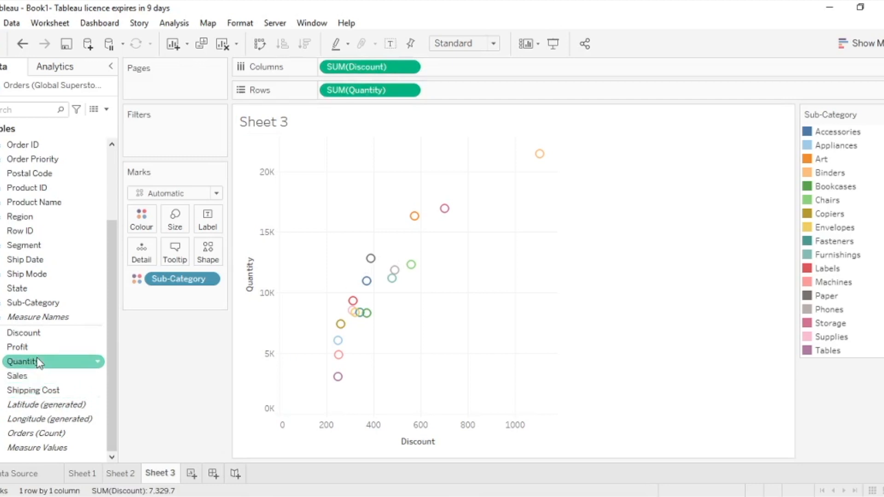
pyautogui.moveTo(39, 363); pyautogui.dragTo(205, 225)
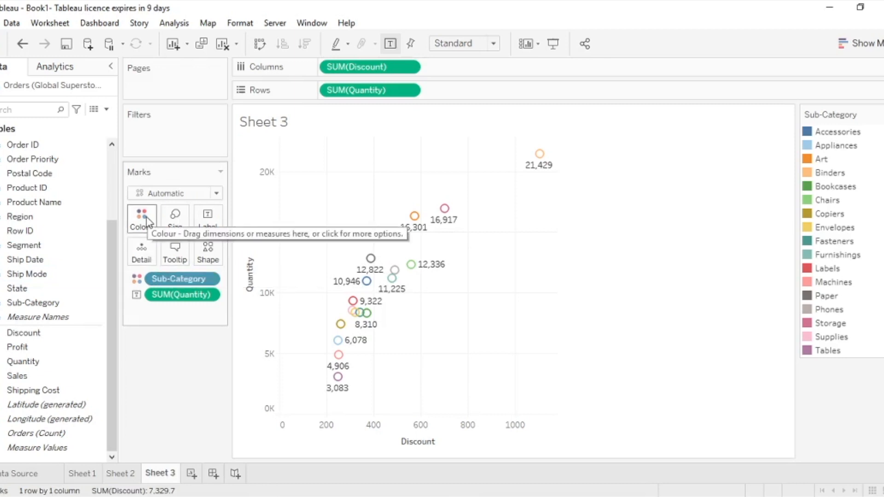
# Step: Switch to Sheet 1 and remove both the Sales labels and the Segment colouring from the bars
pyautogui.click(88, 472)
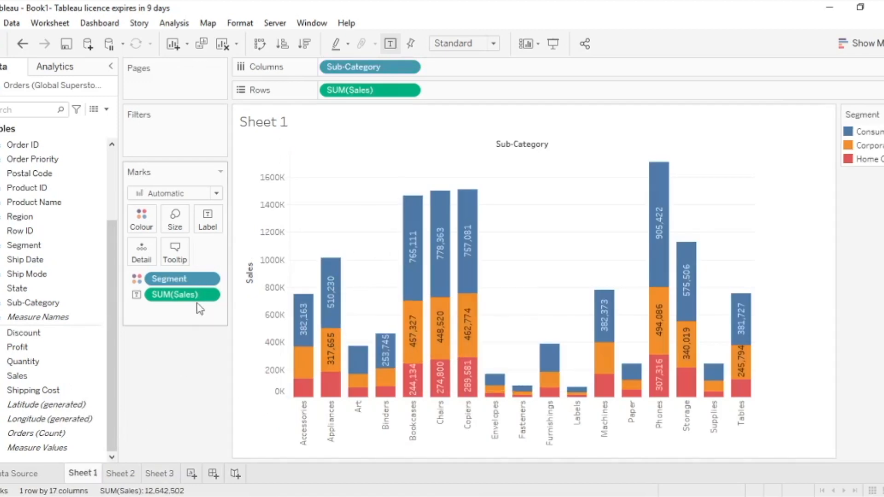
pyautogui.moveTo(177, 297); pyautogui.dragTo(176, 372)
pyautogui.moveTo(178, 279); pyautogui.dragTo(175, 373)
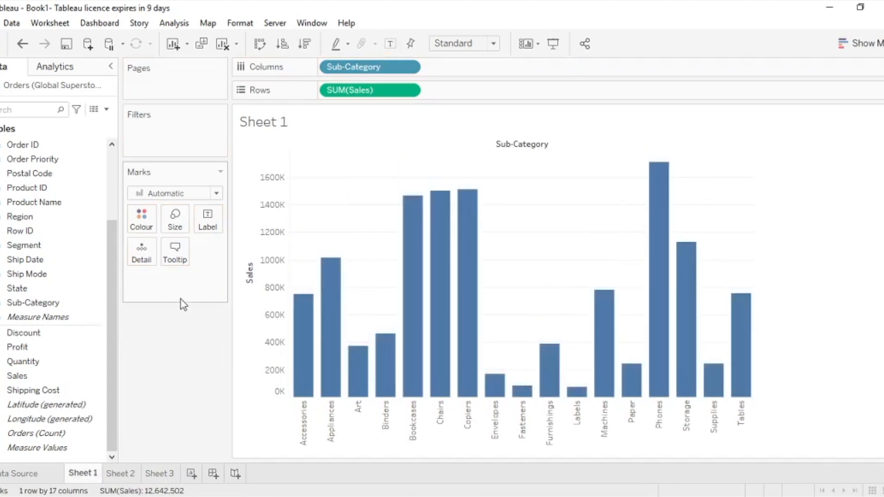
# Step: Try Category as Detail on the Sheet 1 Sub-Category bars, inspect the Accessories bar, and remove it
pyautogui.scroll(3, 92, 226)
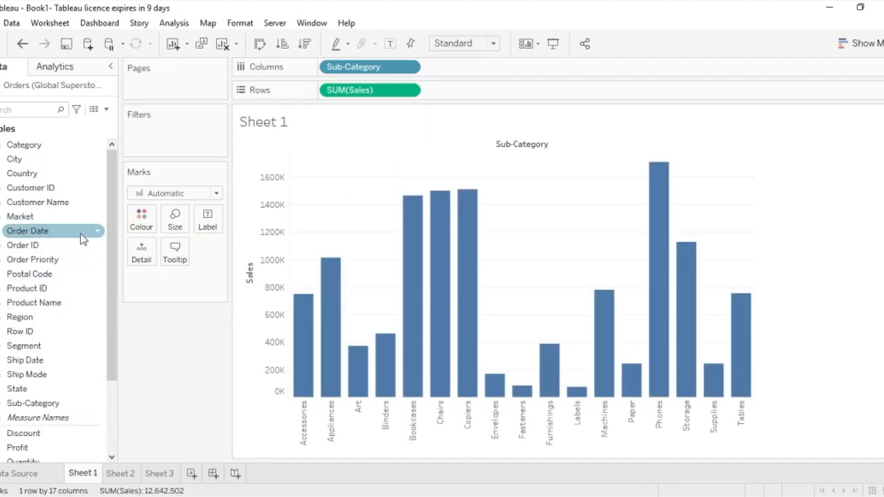
pyautogui.click(22, 145)
pyautogui.moveTo(23, 144); pyautogui.dragTo(144, 262)
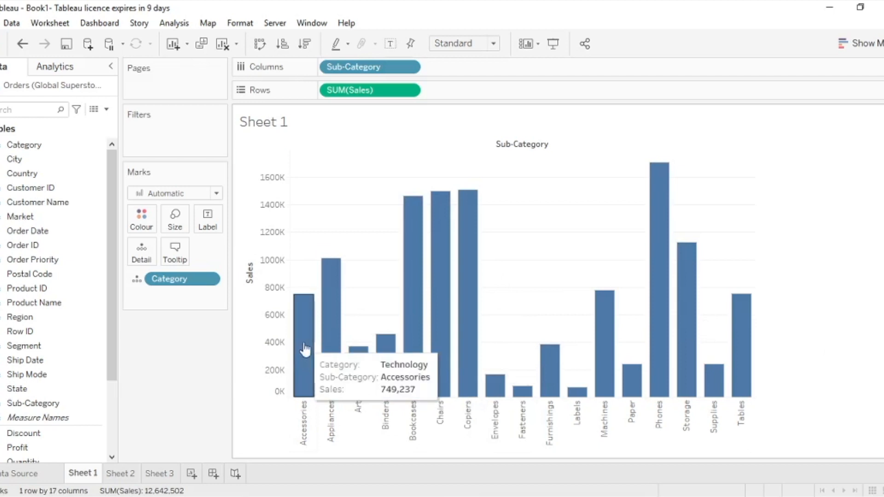
pyautogui.moveTo(170, 279); pyautogui.dragTo(170, 364)
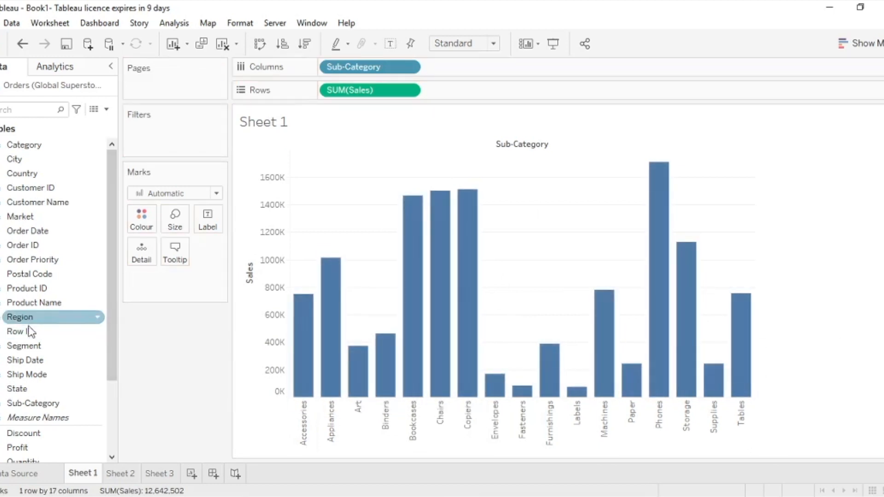
# Step: Split the Sub-Category bars by Ship Mode using Detail and inspect the Accessories segments
pyautogui.moveTo(39, 380); pyautogui.dragTo(138, 255)
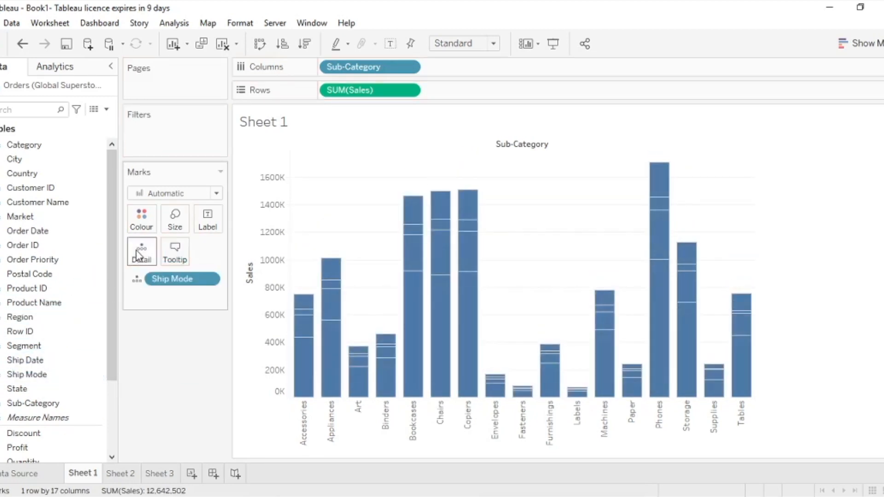
pyautogui.moveTo(308, 339)
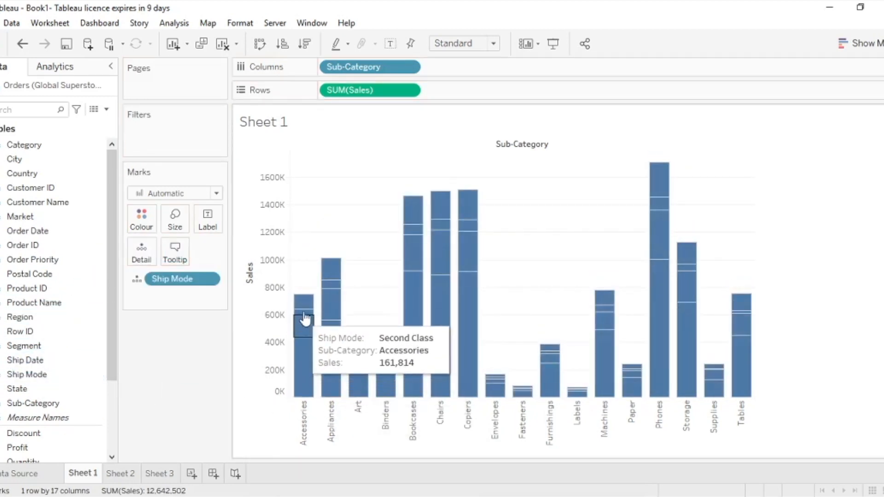
pyautogui.moveTo(331, 325)
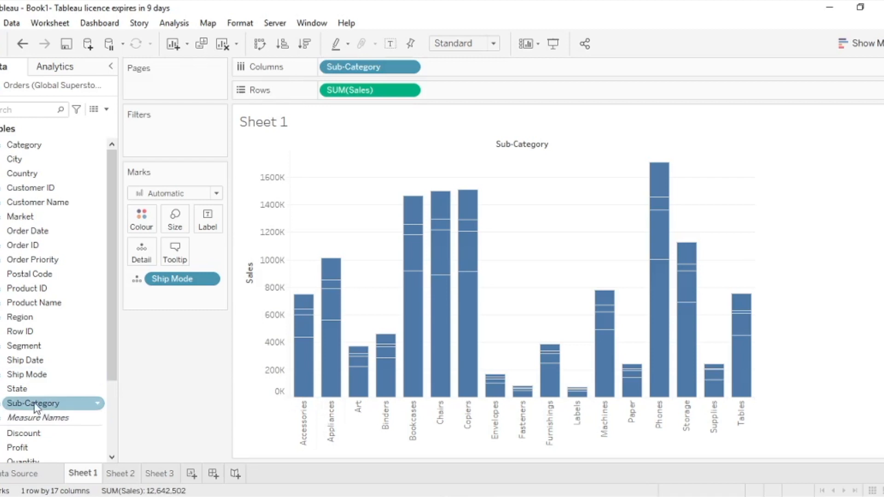
# Step: Label the Ship Mode segments of the bars with Sales
pyautogui.scroll(-2, 26, 392)
pyautogui.doubleClick(23, 375)
pyautogui.moveTo(23, 375); pyautogui.dragTo(203, 234)
pyautogui.moveTo(447, 90); pyautogui.dragTo(442, 110)
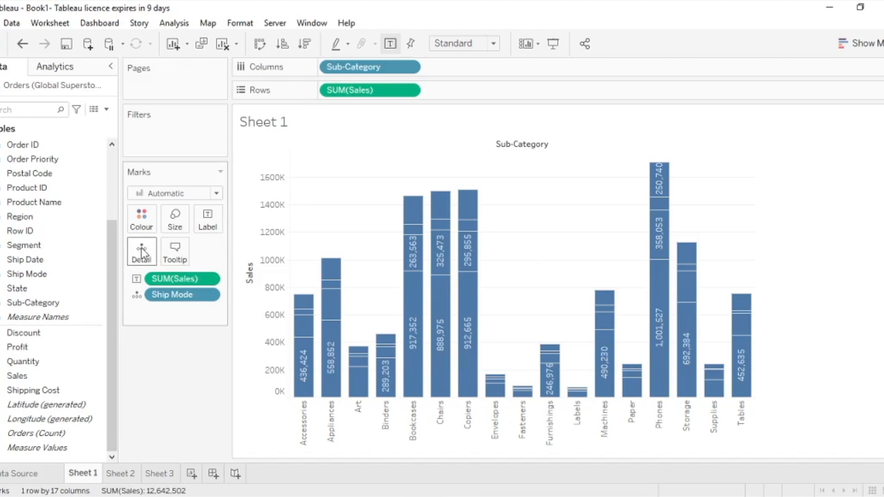
# Step: Remove the Ship Mode detail from the bars, keeping the Sales labels
pyautogui.click(173, 256)
pyautogui.press('Escape')
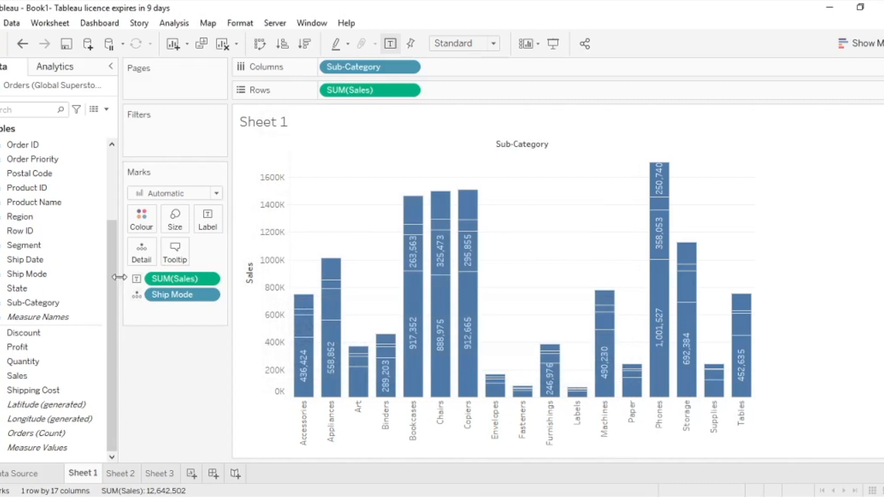
pyautogui.moveTo(175, 289); pyautogui.dragTo(185, 304)
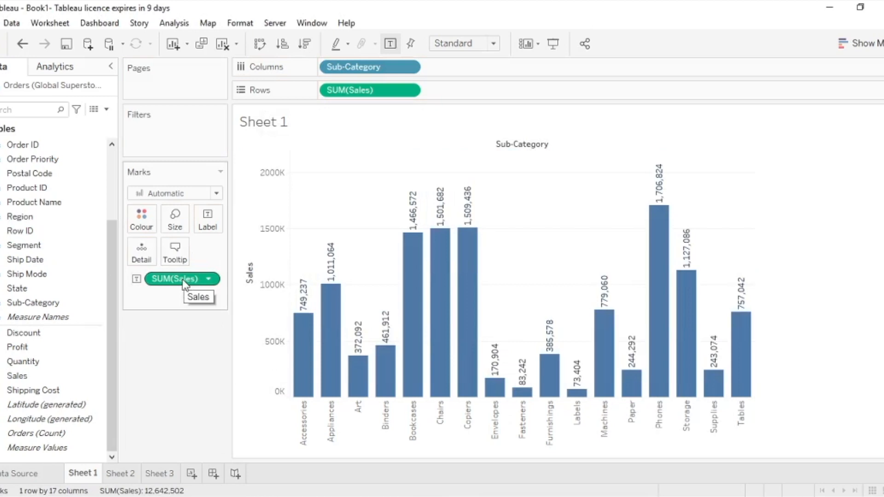
# Step: Colour the Sales-labelled bars by Category and inspect the Appliances and Bookcases bars
pyautogui.scroll(3, 24, 156)
pyautogui.moveTo(53, 147); pyautogui.dragTo(143, 226)
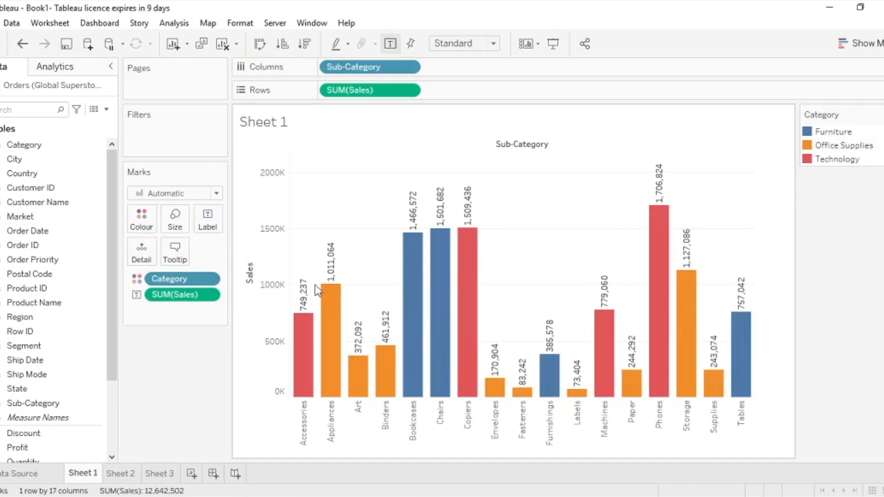
pyautogui.moveTo(328, 297)
pyautogui.moveTo(421, 247)
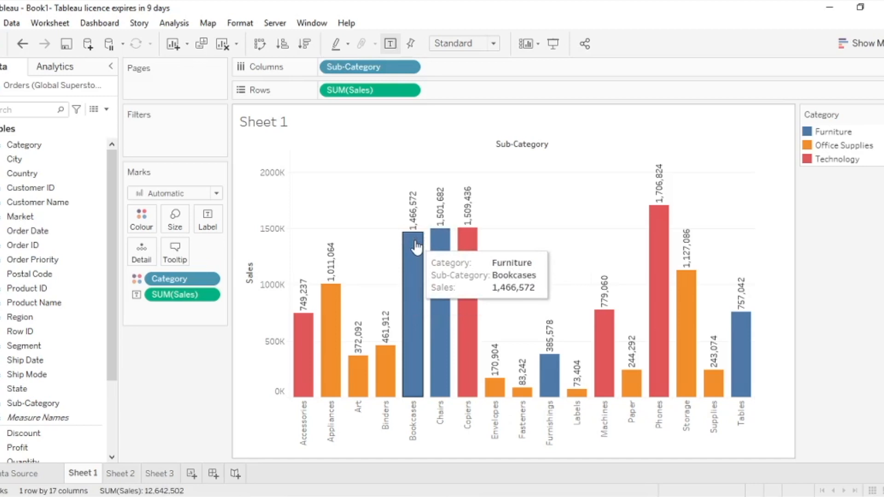
# Step: Remove the Sales labels and the Category colouring from the bars, and view the Copiers tooltip
pyautogui.moveTo(173, 295); pyautogui.dragTo(183, 376)
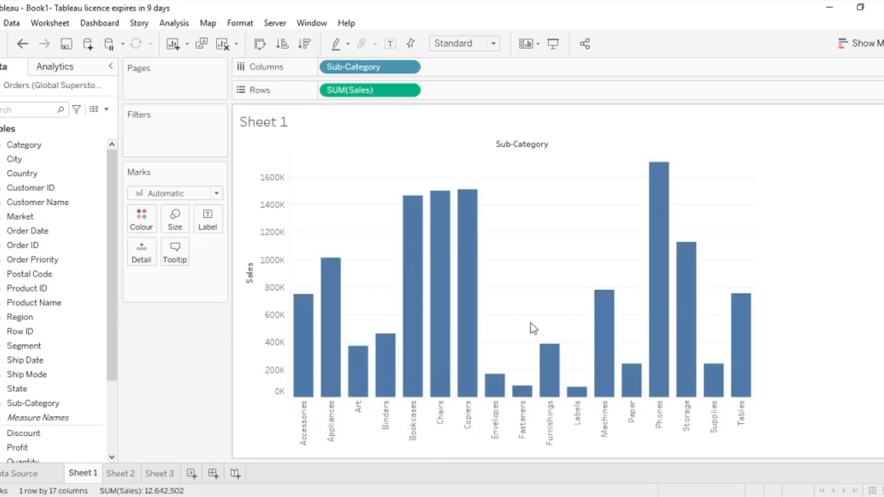
pyautogui.moveTo(466, 221)
pyautogui.moveTo(471, 258)
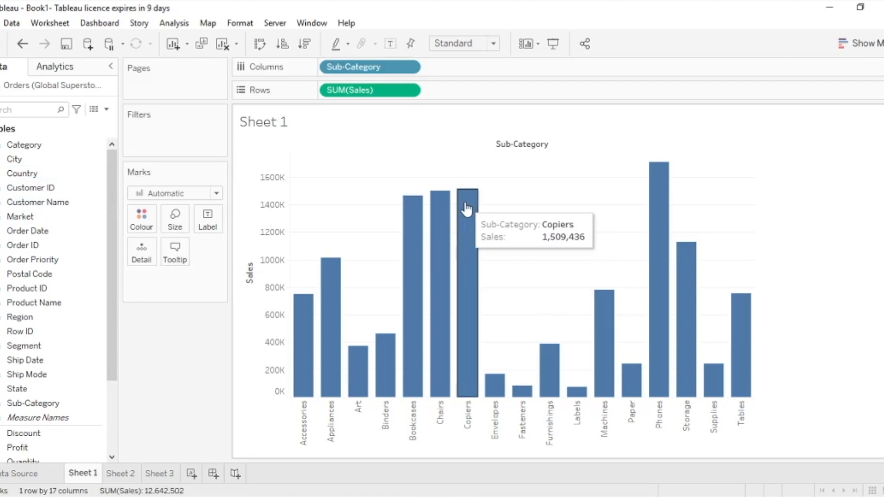
# Step: Colour the plain Sub-Category bars on Sheet 1 by Category
pyautogui.click(31, 147)
pyautogui.moveTo(29, 147)
pyautogui.mouseDown()
pyautogui.moveTo(96, 179)
pyautogui.moveTo(43, 146)
pyautogui.mouseUp()
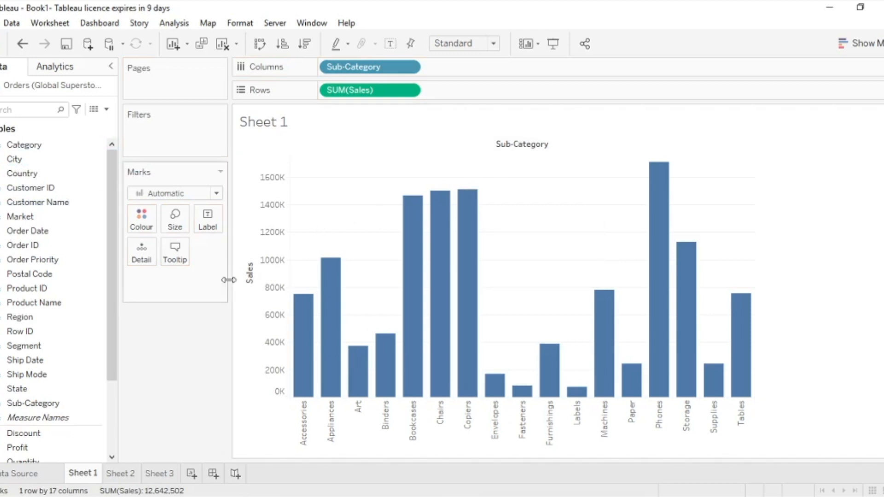
pyautogui.moveTo(32, 147); pyautogui.dragTo(140, 216)
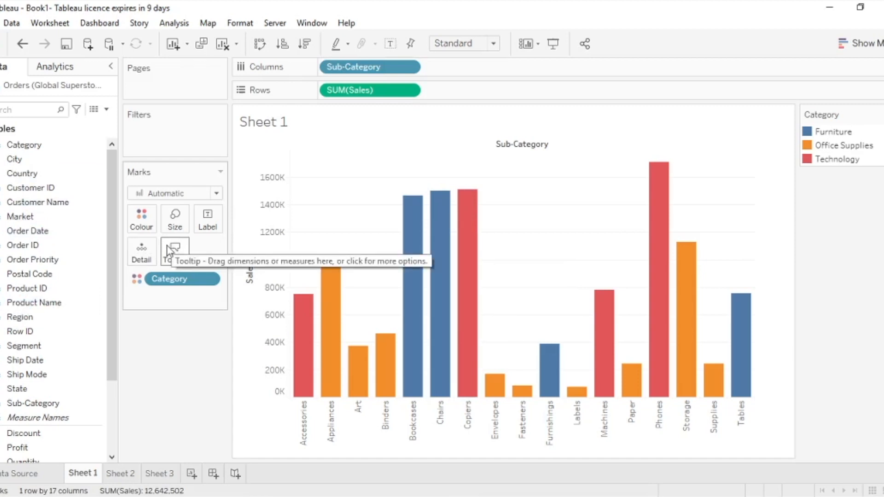
# Step: Add Quantity and Profit to the tooltip of the Sheet 1 bars
pyautogui.scroll(-2, 112, 383)
pyautogui.moveTo(112, 382); pyautogui.dragTo(112, 405)
pyautogui.click(46, 364)
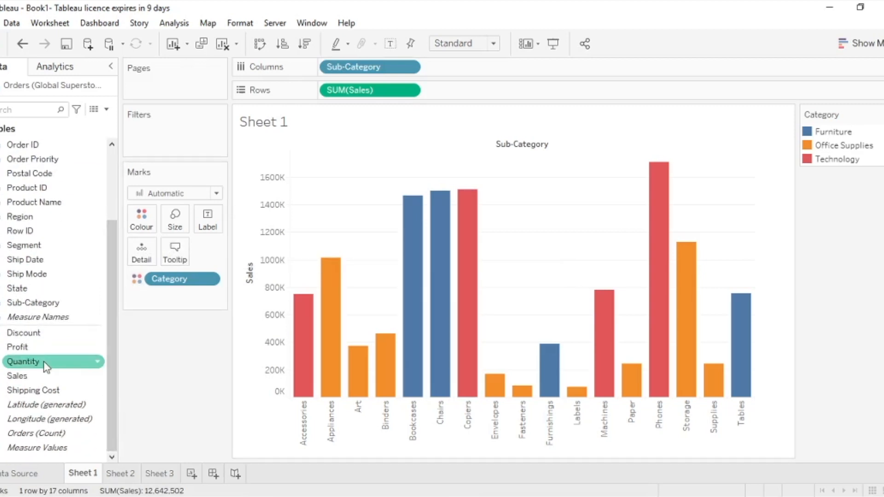
pyautogui.click(44, 363)
pyautogui.click(41, 363)
pyautogui.click(19, 362)
pyautogui.moveTo(31, 362); pyautogui.dragTo(172, 257)
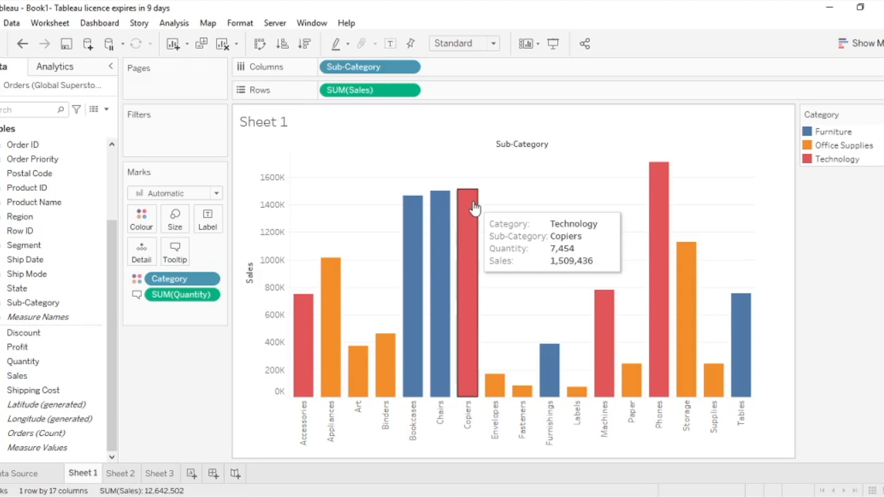
pyautogui.click(21, 348)
pyautogui.moveTo(22, 350); pyautogui.dragTo(176, 254)
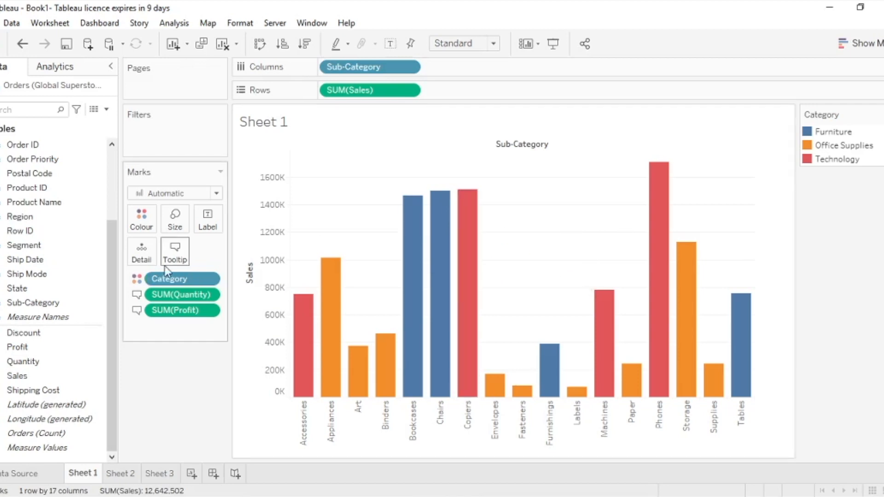
# Step: Switch to Sheet 2, add Profit to the tooltip of the Category lines, and check a 2014 point
pyautogui.click(128, 476)
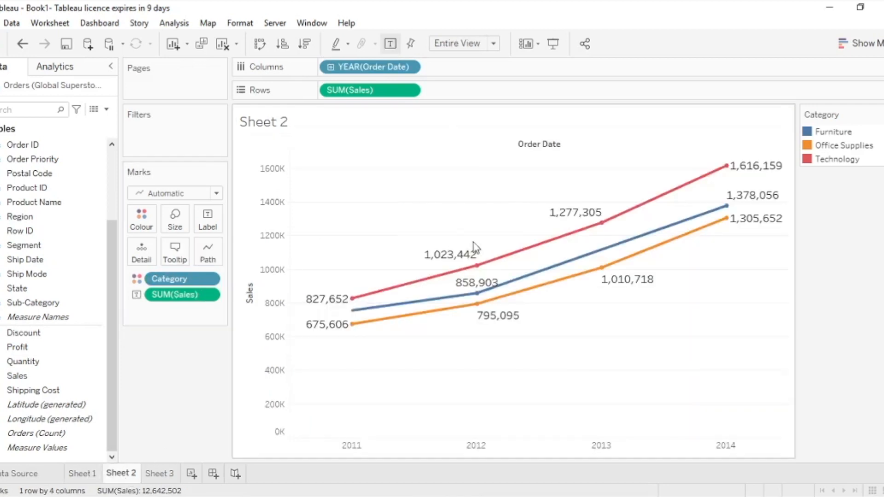
pyautogui.moveTo(478, 267)
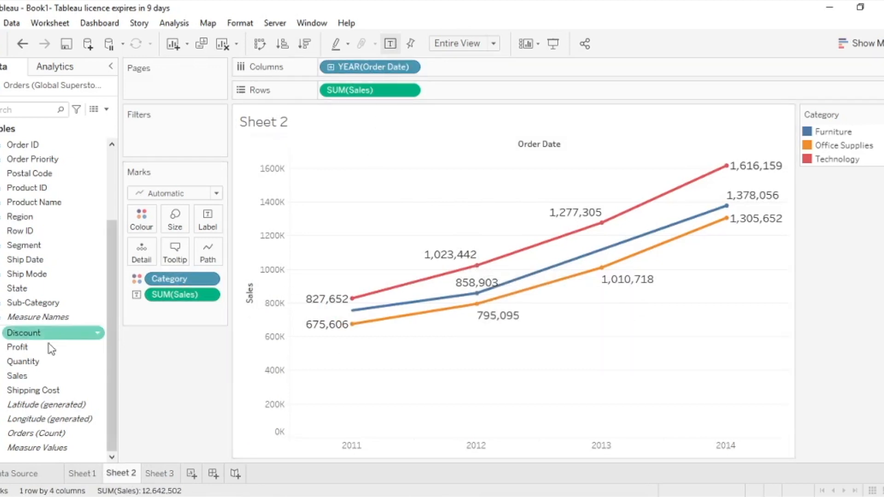
pyautogui.moveTo(36, 351); pyautogui.dragTo(175, 253)
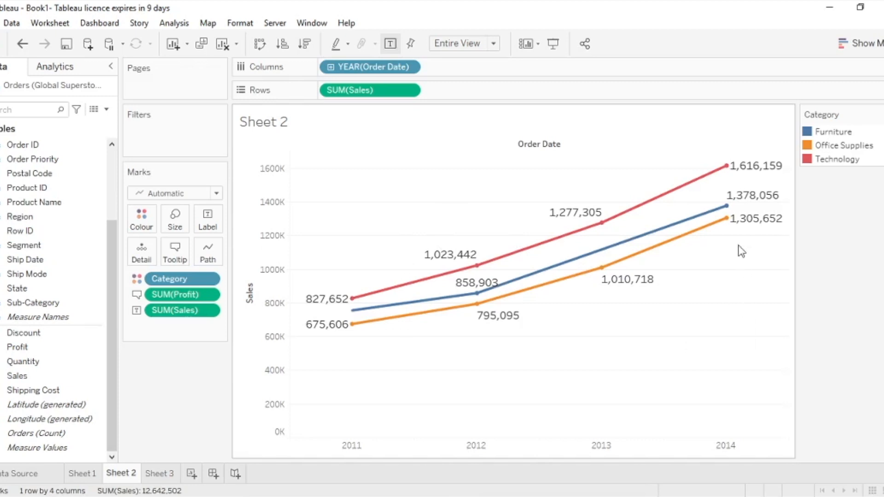
pyautogui.moveTo(728, 220)
# Step: Switch to Sheet 3 and remove the Quantity labels from the Sub-Category scatter points
pyautogui.click(171, 475)
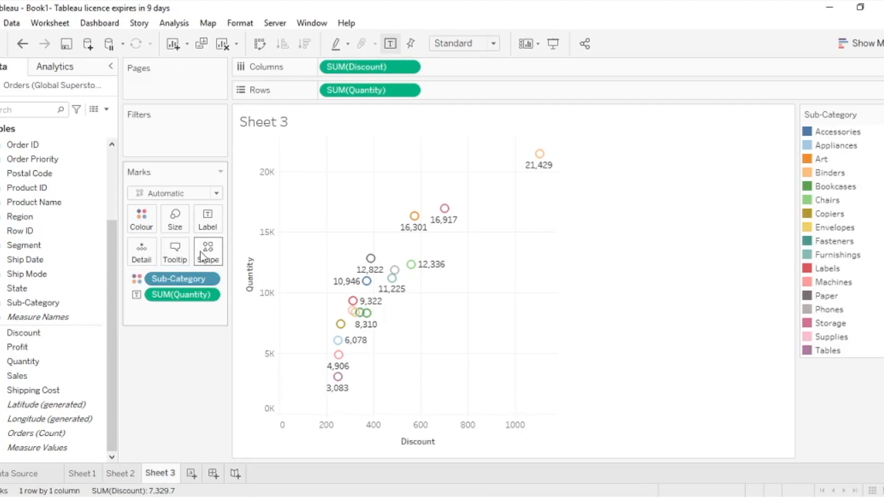
pyautogui.moveTo(545, 167)
pyautogui.moveTo(167, 295); pyautogui.dragTo(165, 394)
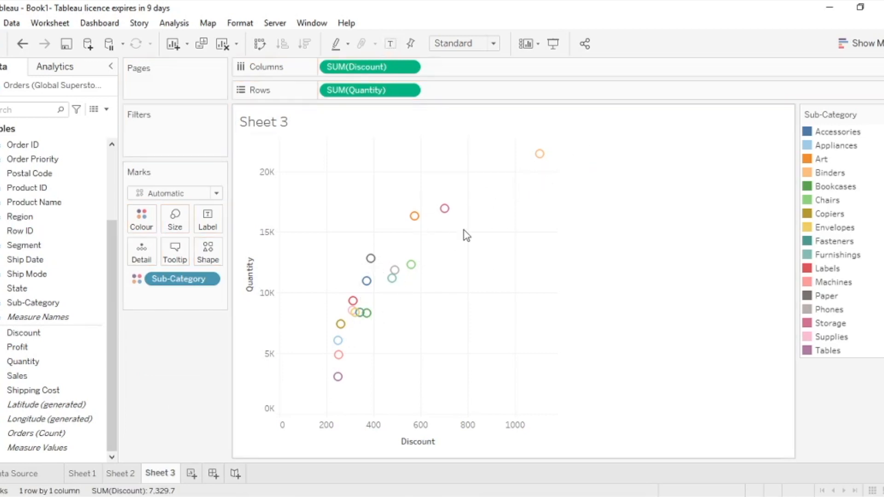
# Step: Try hollow squares as the shape of the Sheet 3 scatter points
pyautogui.click(209, 262)
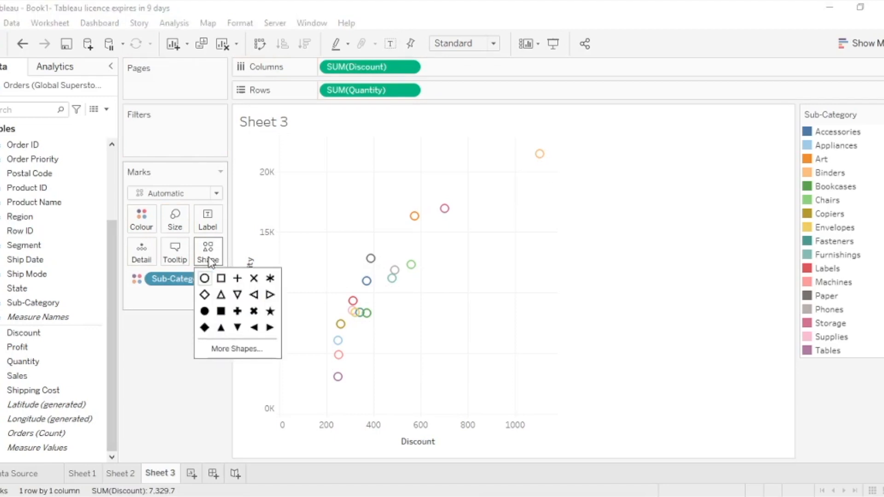
pyautogui.click(221, 278)
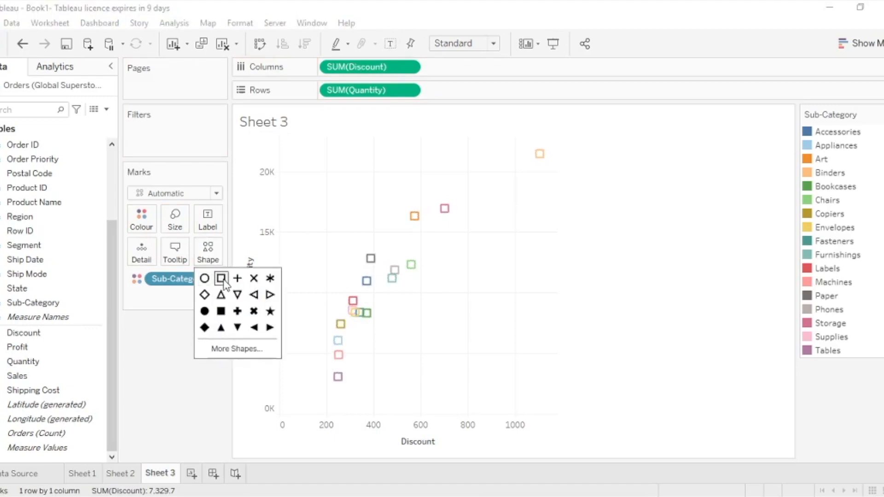
pyautogui.click(576, 280)
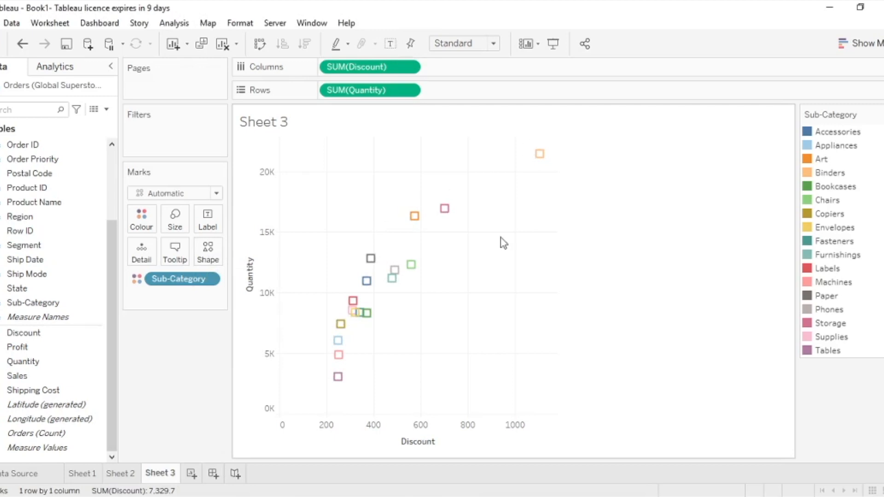
# Step: Try the plus sign for the scatter points and set their shape to the asterisk
pyautogui.click(207, 253)
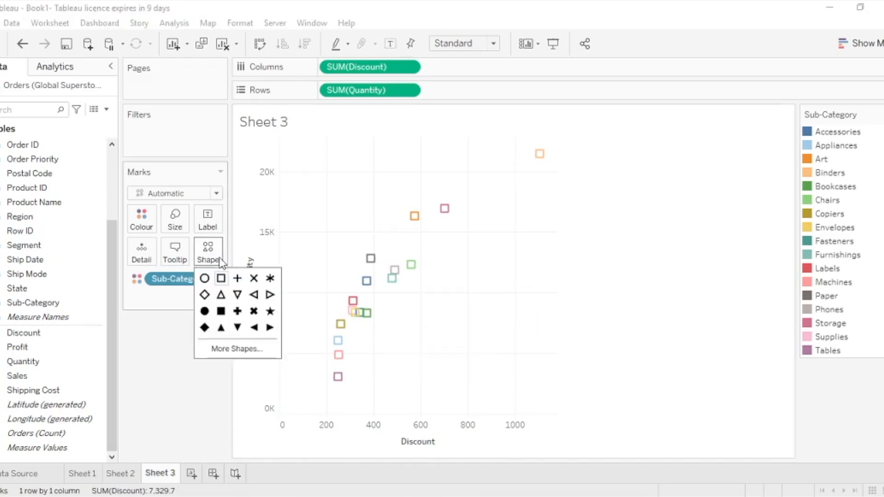
pyautogui.click(238, 278)
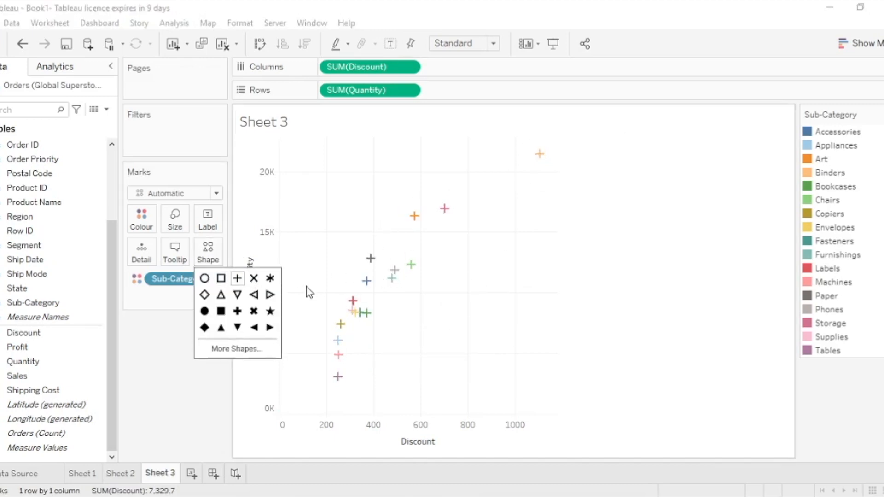
pyautogui.click(270, 278)
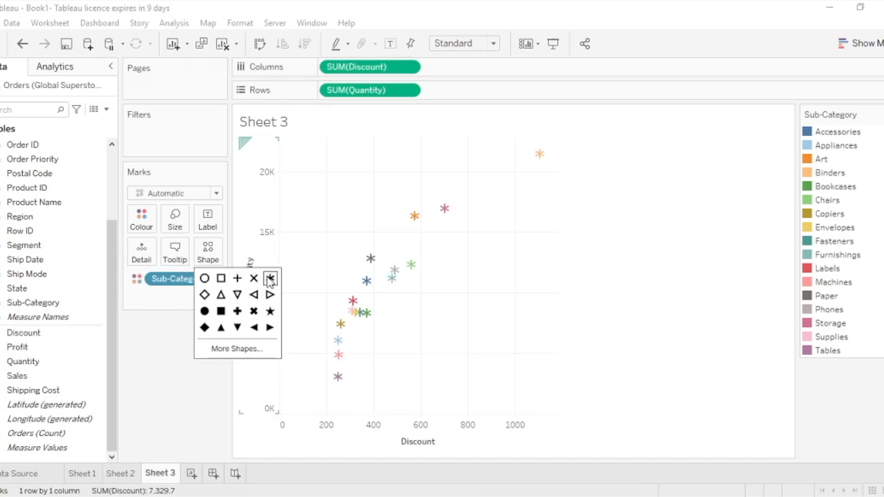
pyautogui.moveTo(364, 330)
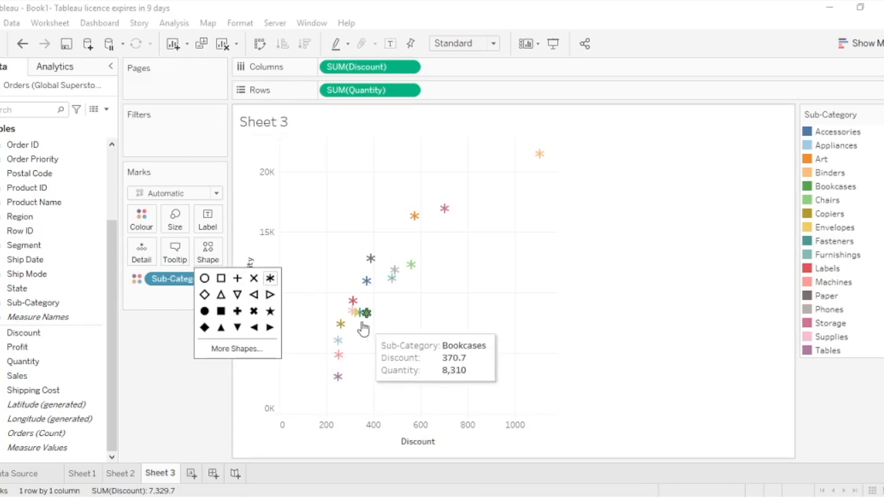
pyautogui.click(540, 273)
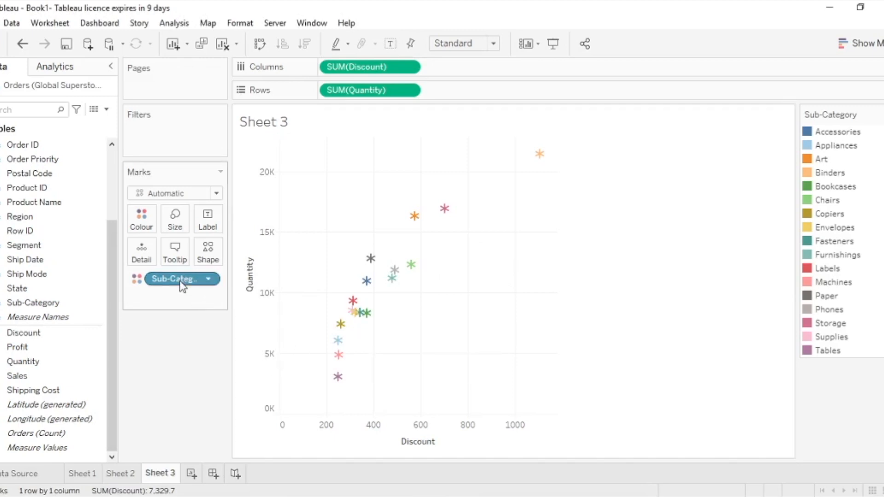
# Step: Remove the Sub-Category colouring from the scatter chart and assign Category to Shape
pyautogui.moveTo(182, 283); pyautogui.dragTo(170, 368)
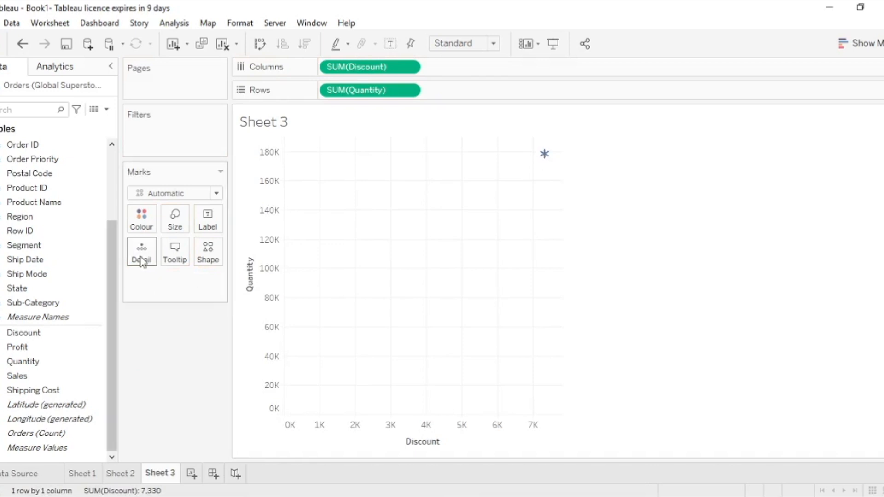
pyautogui.scroll(3, 88, 190)
pyautogui.moveTo(30, 145); pyautogui.dragTo(207, 251)
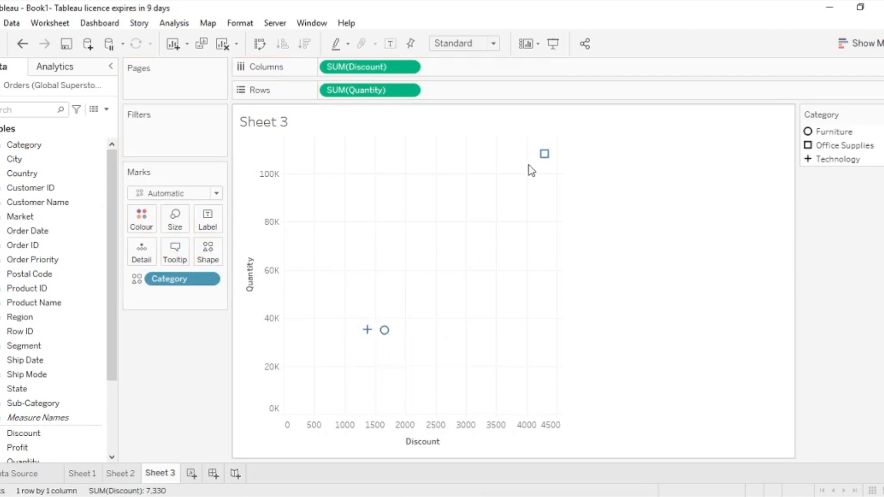
# Step: Review the Default shape palette for Category, accept it, and remove Category from Shape
pyautogui.click(209, 249)
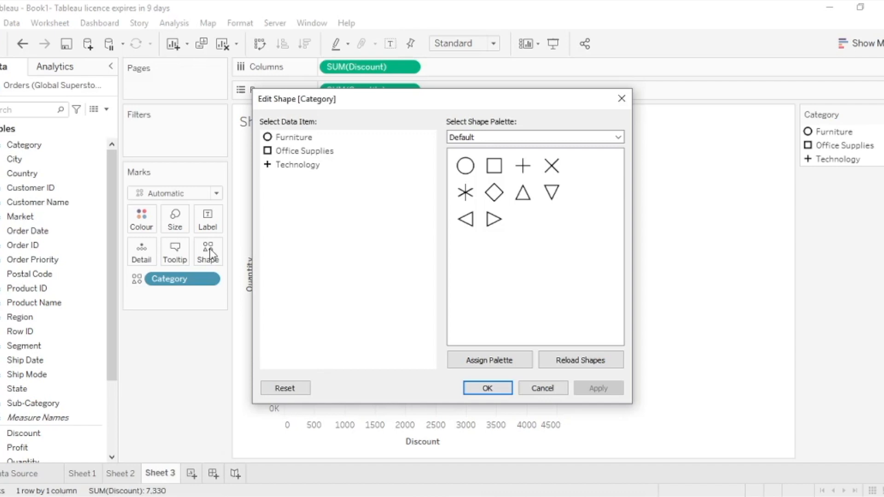
pyautogui.click(487, 388)
pyautogui.moveTo(170, 279); pyautogui.dragTo(179, 360)
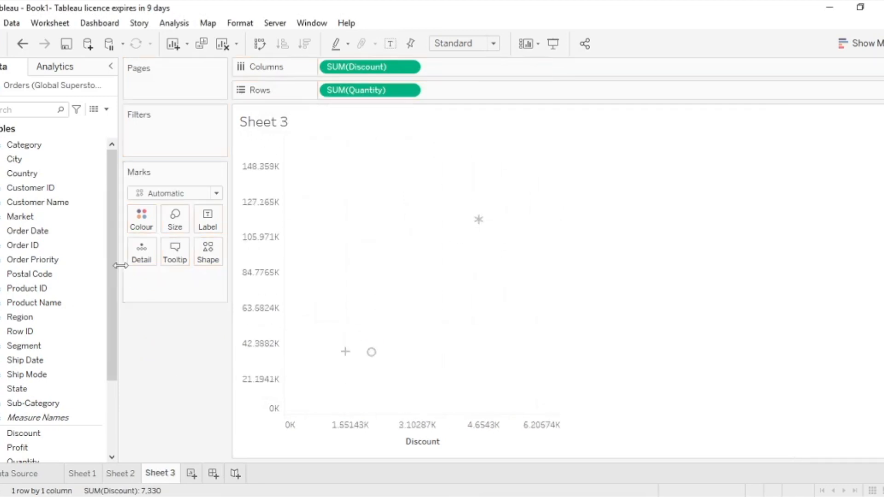
# Step: Try Sub-Category on Shape with all members, check its shape palette, and remove the field again
pyautogui.moveTo(47, 407); pyautogui.dragTo(214, 251)
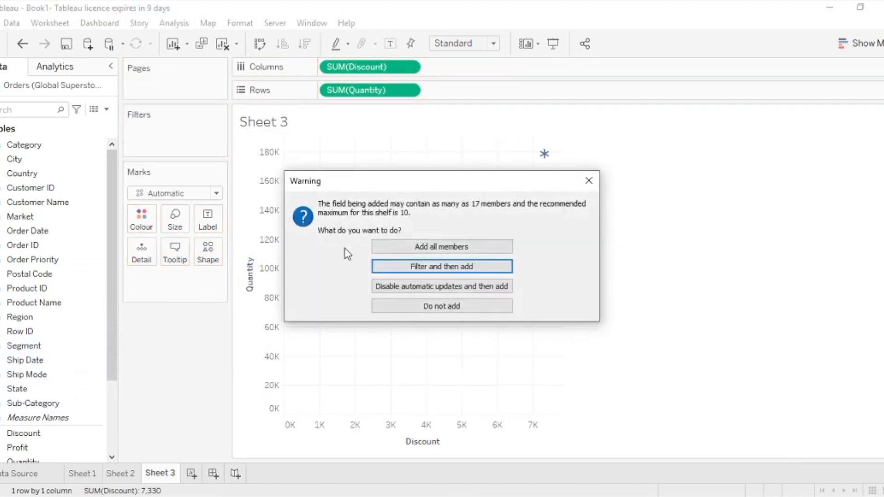
pyautogui.click(419, 248)
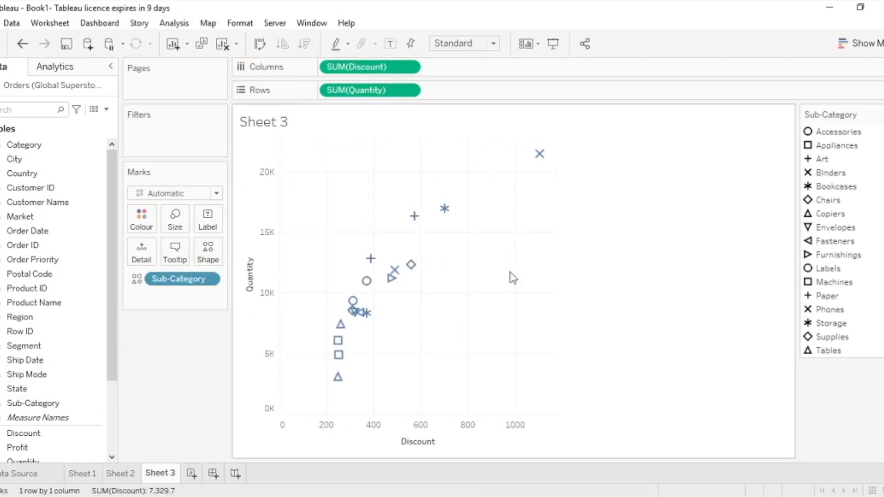
pyautogui.click(211, 259)
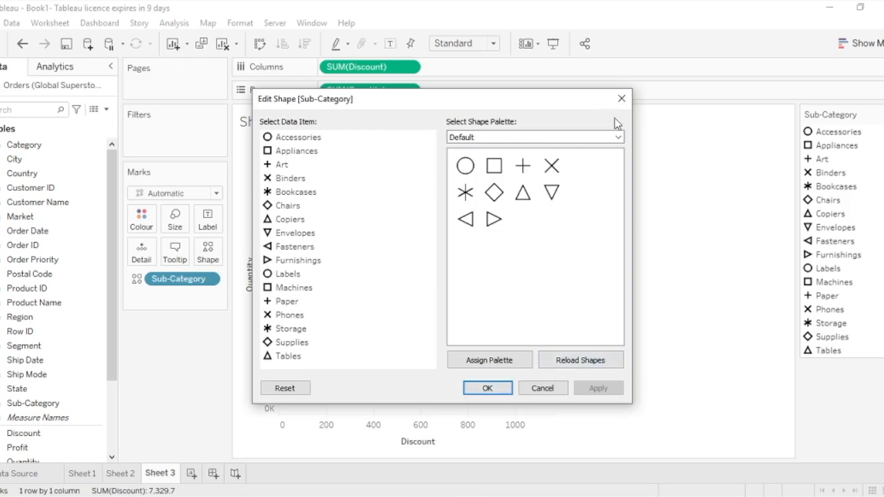
pyautogui.click(621, 99)
pyautogui.moveTo(197, 281); pyautogui.dragTo(87, 405)
# Step: Try colouring the scatter points by Sub-Category, and remove the field from Colour
pyautogui.moveTo(27, 404); pyautogui.dragTo(145, 220)
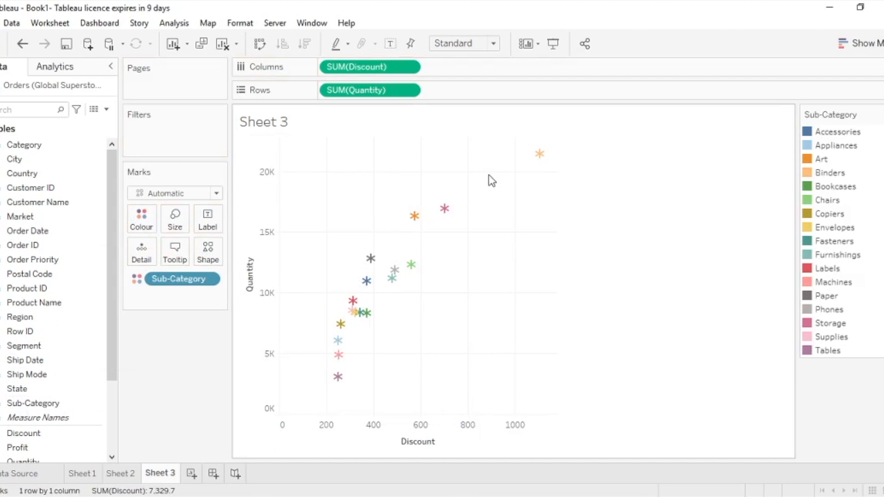
pyautogui.click(178, 279)
pyautogui.moveTo(178, 279); pyautogui.dragTo(169, 339)
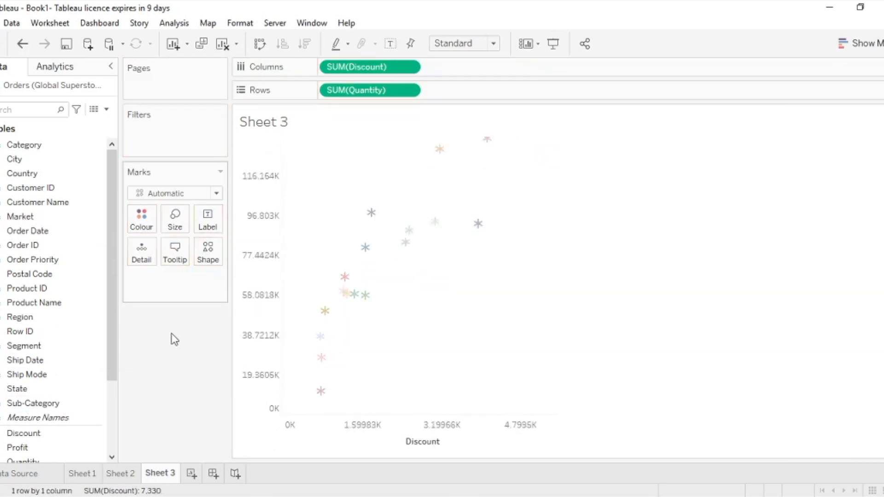
# Step: Assign Category to Shape and apply the Filled shape palette to its members
pyautogui.moveTo(24, 148); pyautogui.dragTo(208, 254)
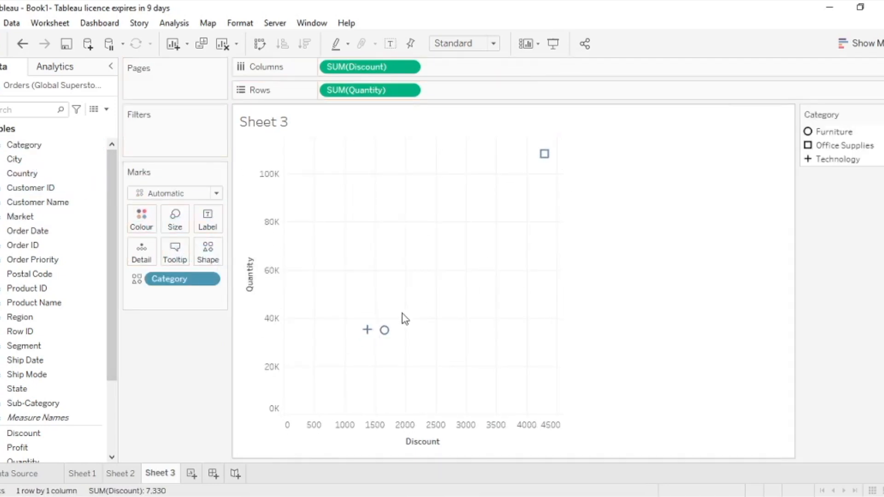
pyautogui.click(218, 256)
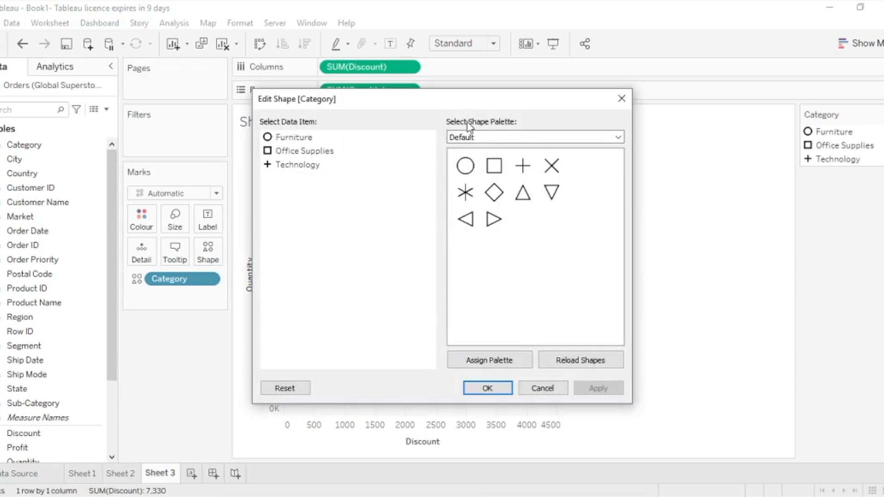
pyautogui.click(618, 138)
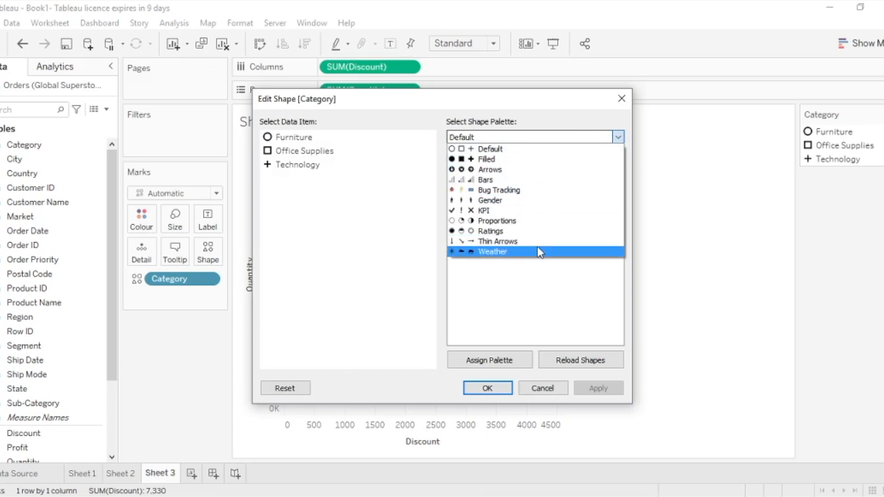
pyautogui.click(530, 159)
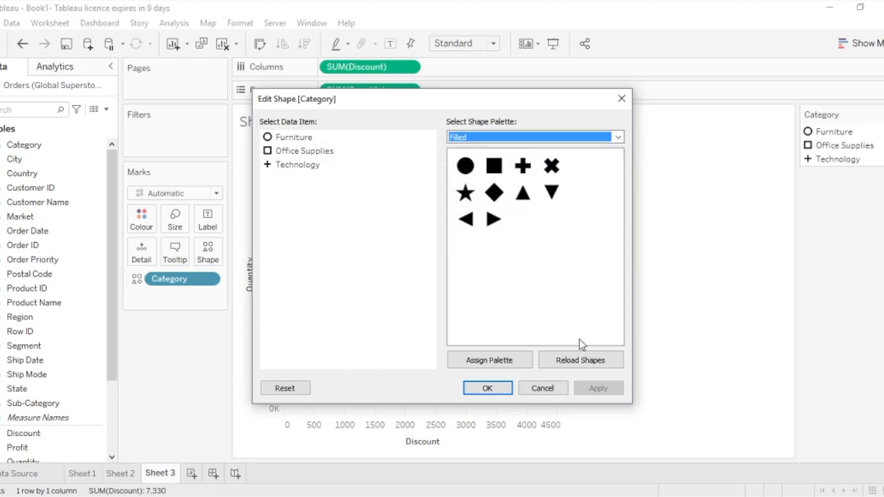
pyautogui.click(508, 362)
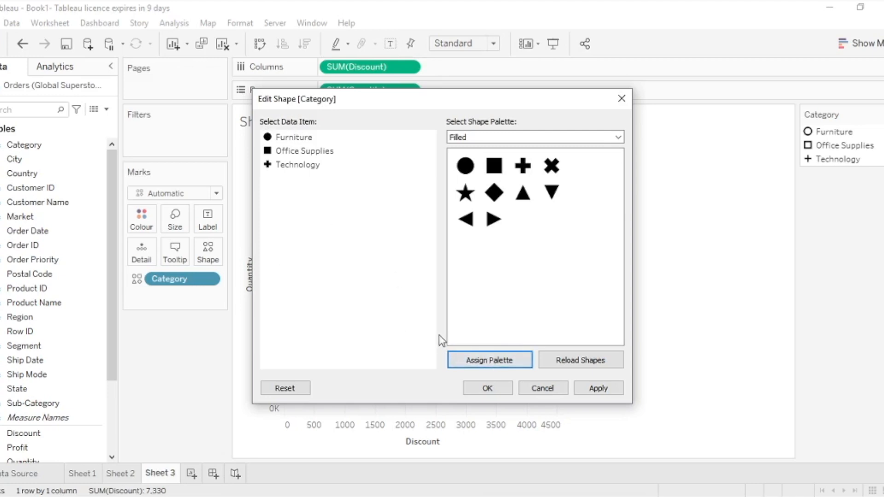
pyautogui.click(589, 388)
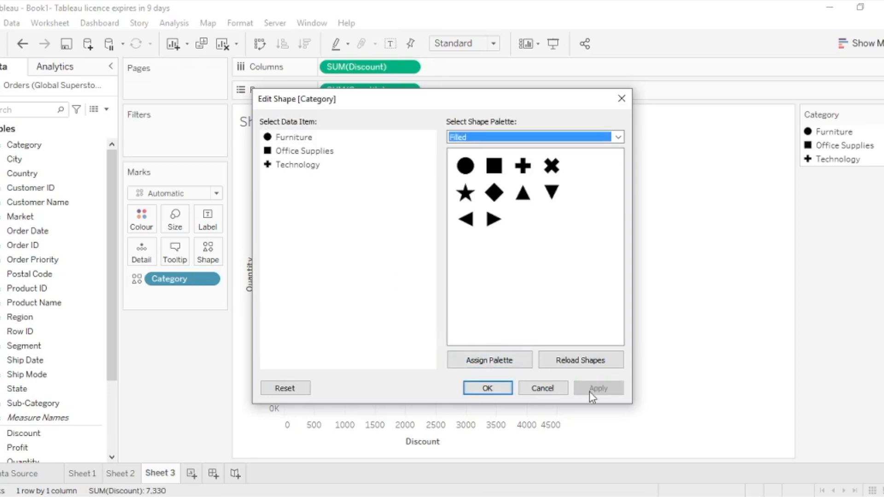
pyautogui.click(487, 388)
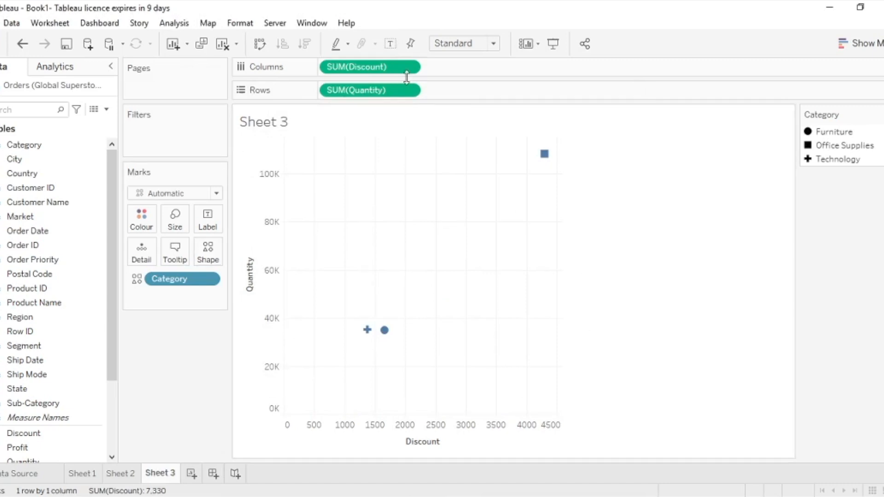
# Step: Slightly enlarge the scatter points on Sheet 3
pyautogui.click(175, 219)
pyautogui.moveTo(207, 254); pyautogui.dragTo(217, 254)
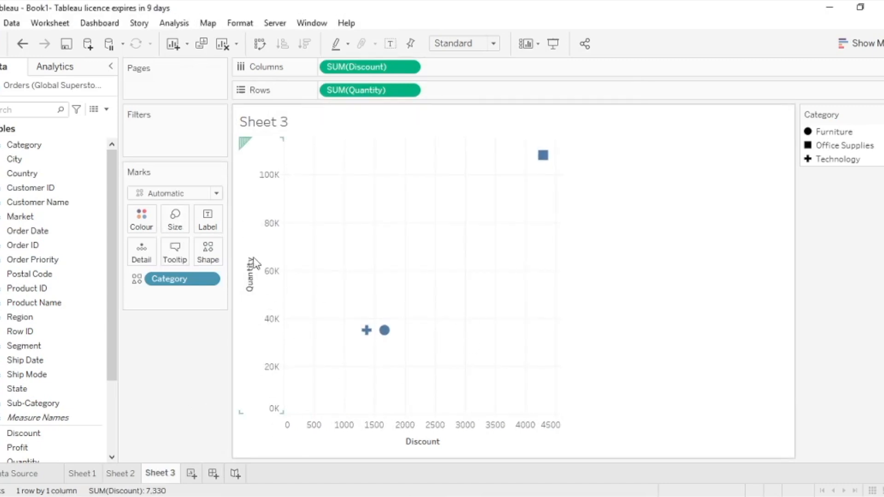
# Step: Replace Category with Sub-Category on Shape, adding all members, and check its palette without changing it
pyautogui.moveTo(169, 278); pyautogui.dragTo(161, 359)
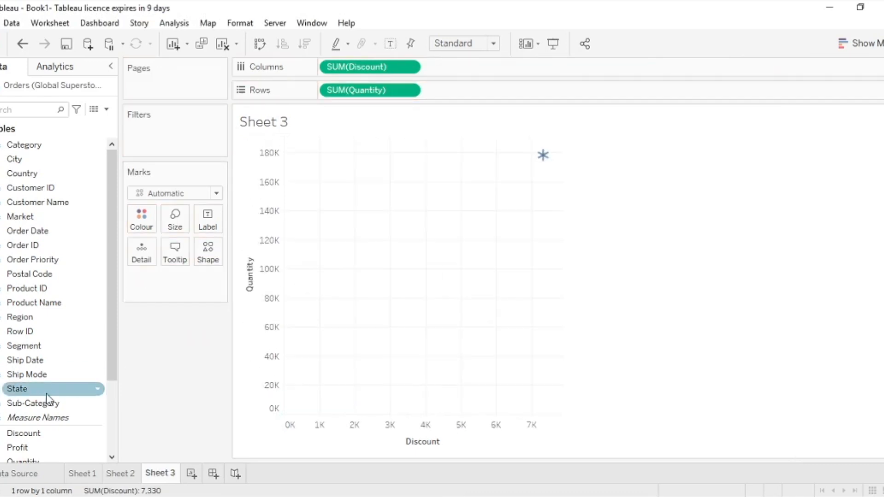
pyautogui.moveTo(40, 402); pyautogui.dragTo(208, 253)
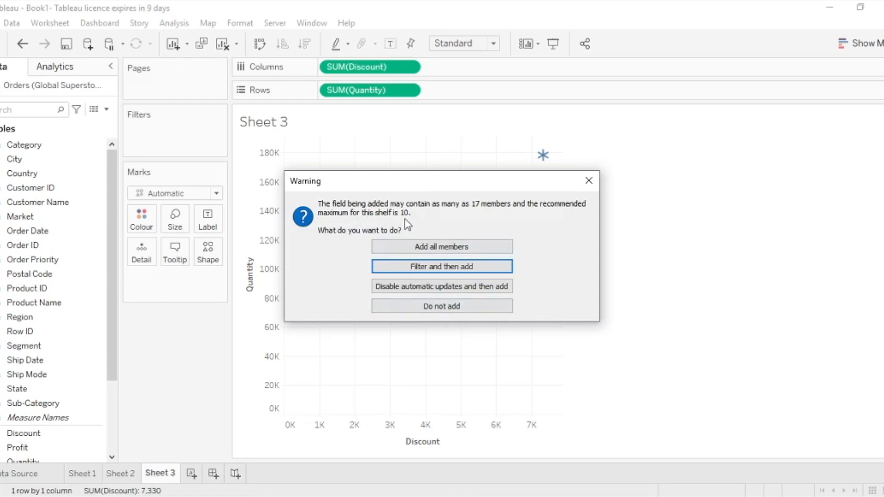
pyautogui.click(446, 247)
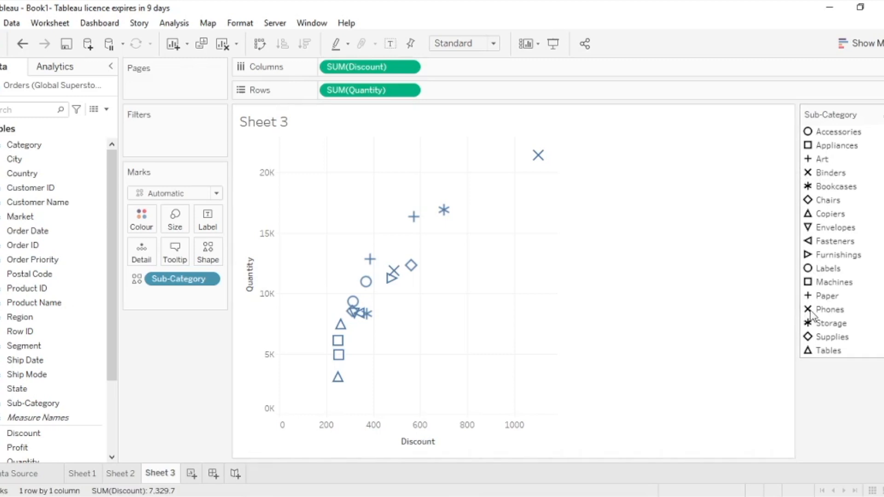
pyautogui.click(206, 255)
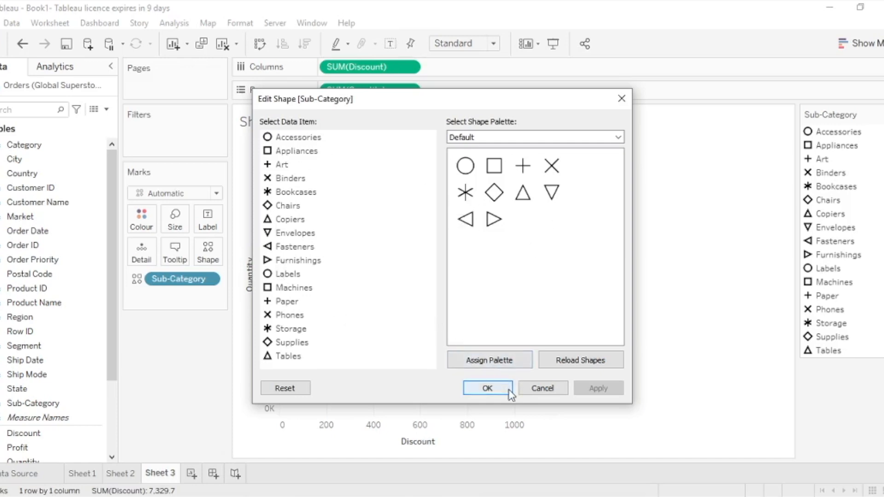
pyautogui.click(537, 390)
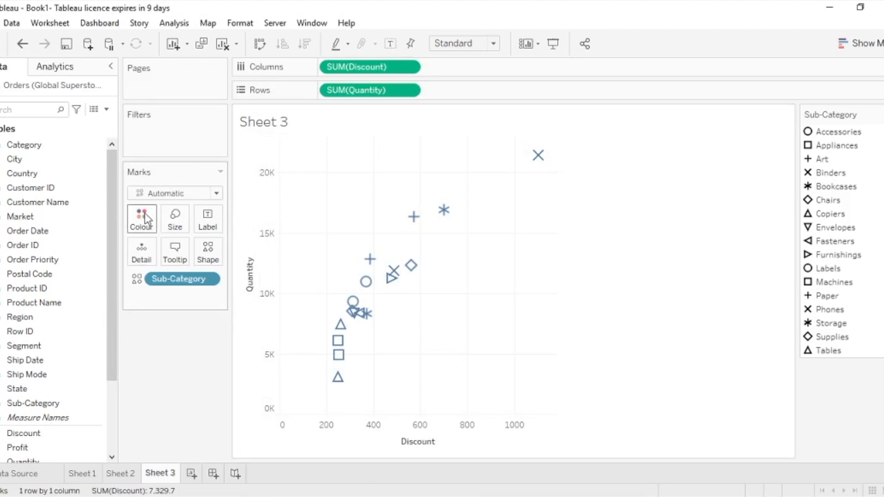
# Step: Review the tooltip settings of the Sheet 2 line chart and return to Sheet 3
pyautogui.click(121, 474)
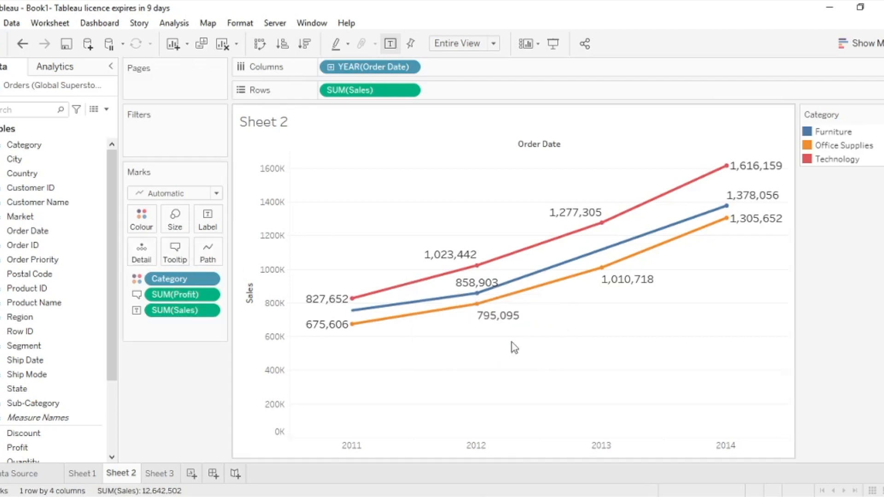
pyautogui.click(183, 259)
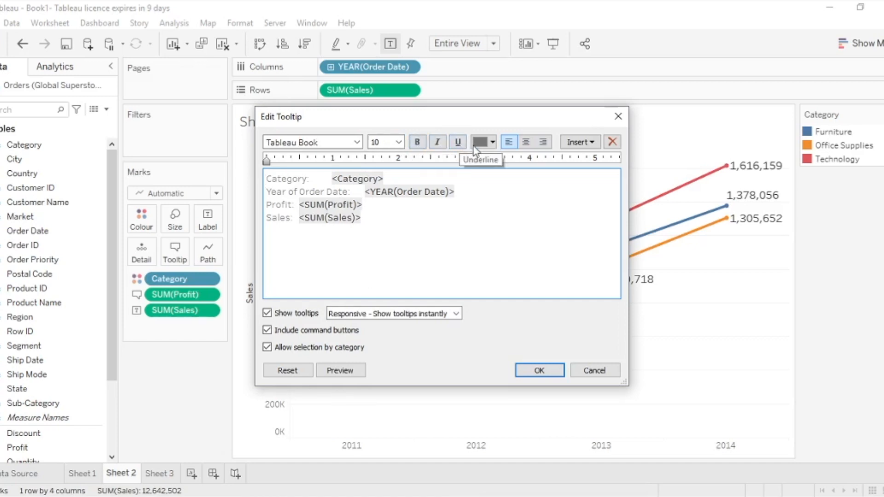
pyautogui.click(550, 370)
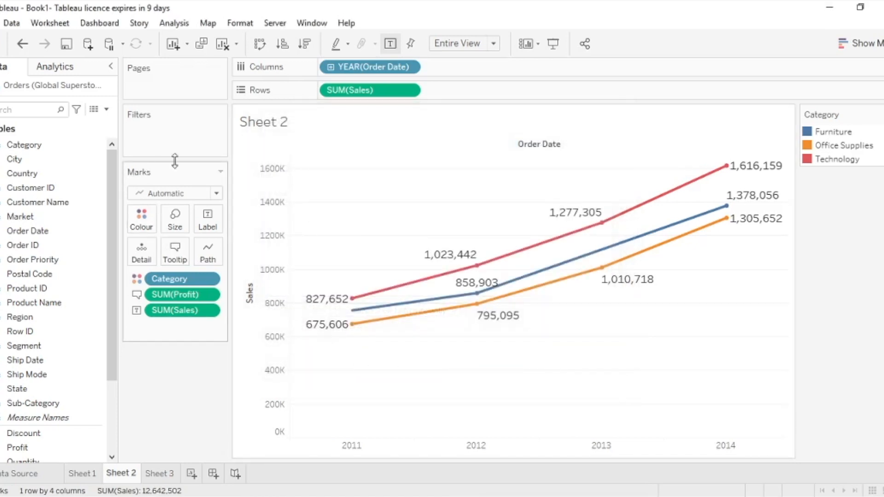
pyautogui.click(160, 474)
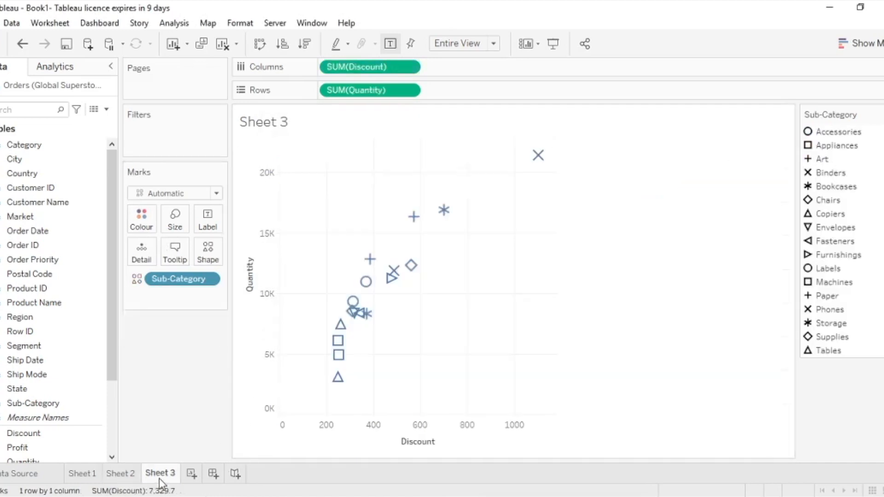
# Step: Try the step and jump line types on the Sheet 2 sales lines, restore the linear type, and return to Sheet 3
pyautogui.click(121, 473)
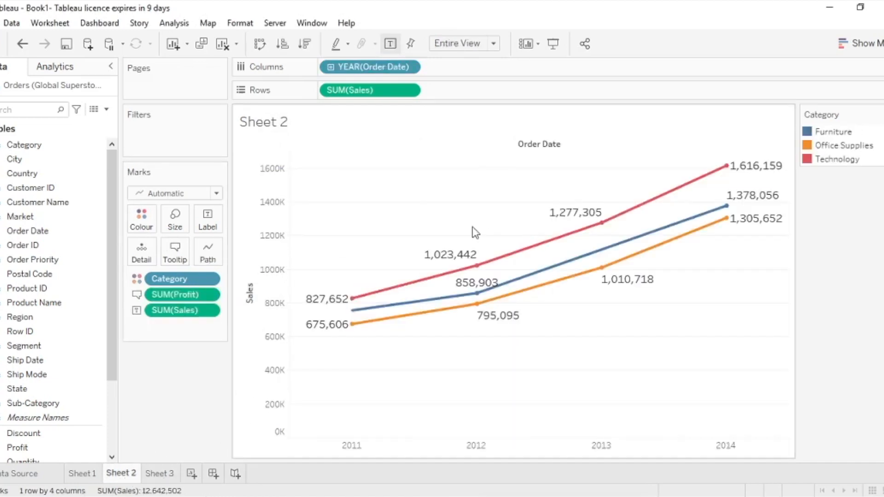
pyautogui.click(209, 257)
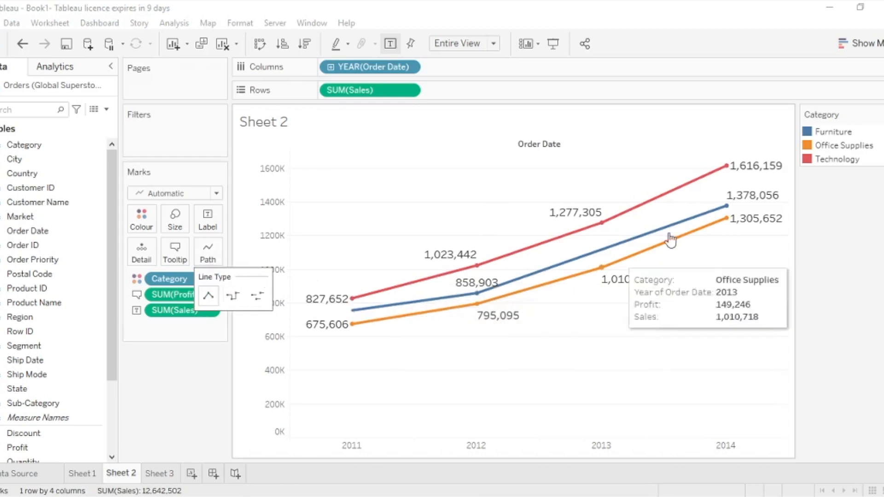
pyautogui.click(232, 296)
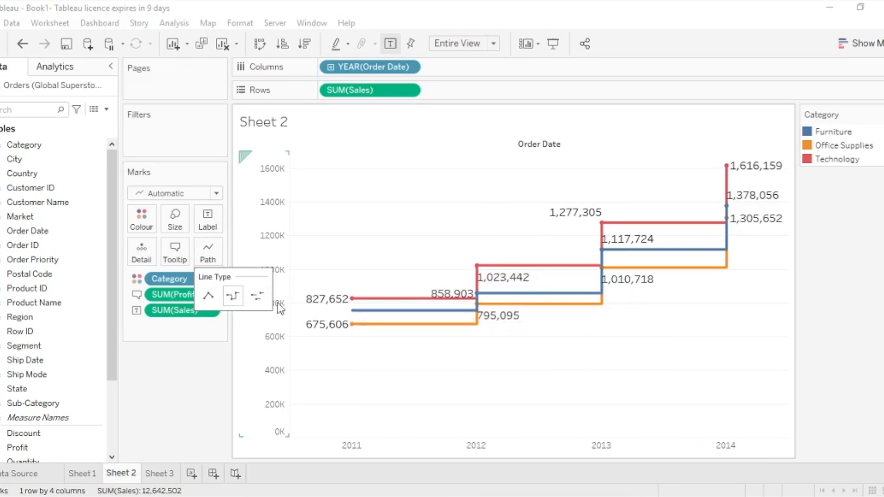
pyautogui.click(257, 296)
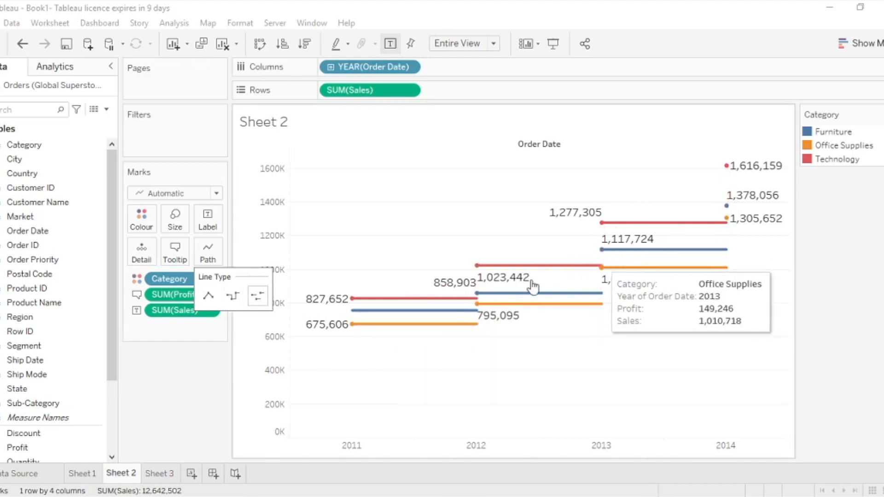
pyautogui.click(208, 295)
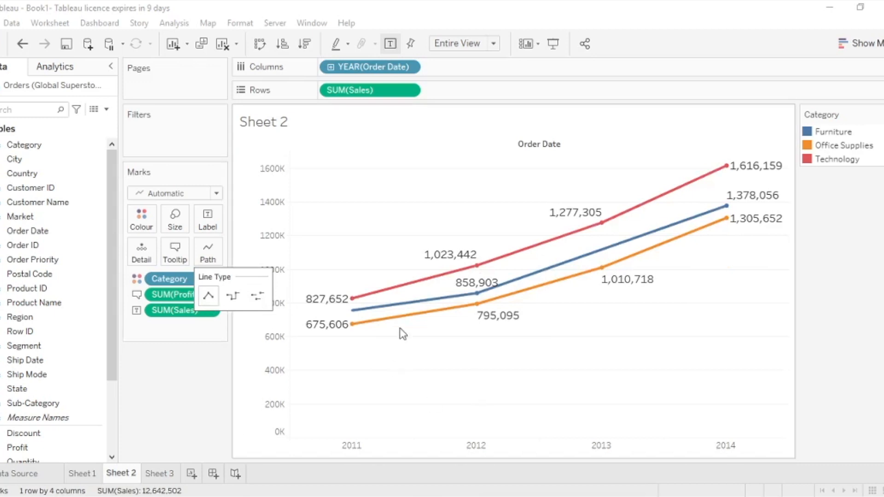
pyautogui.moveTo(595, 224)
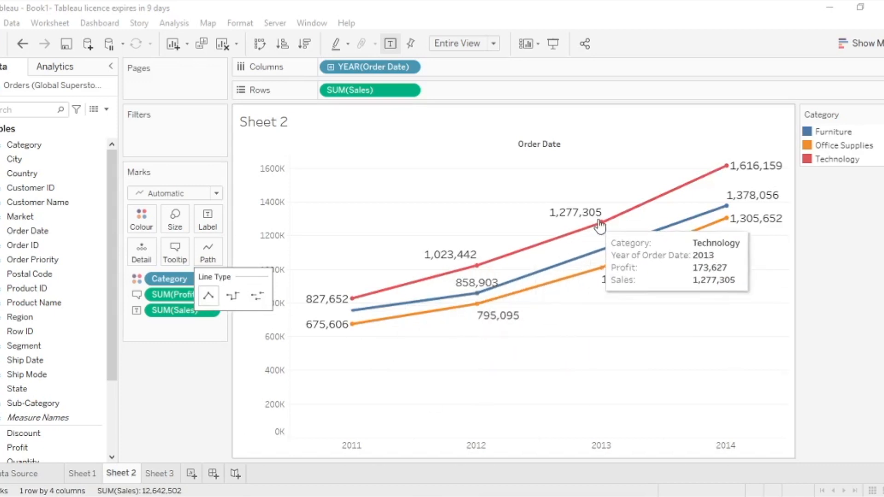
pyautogui.click(202, 364)
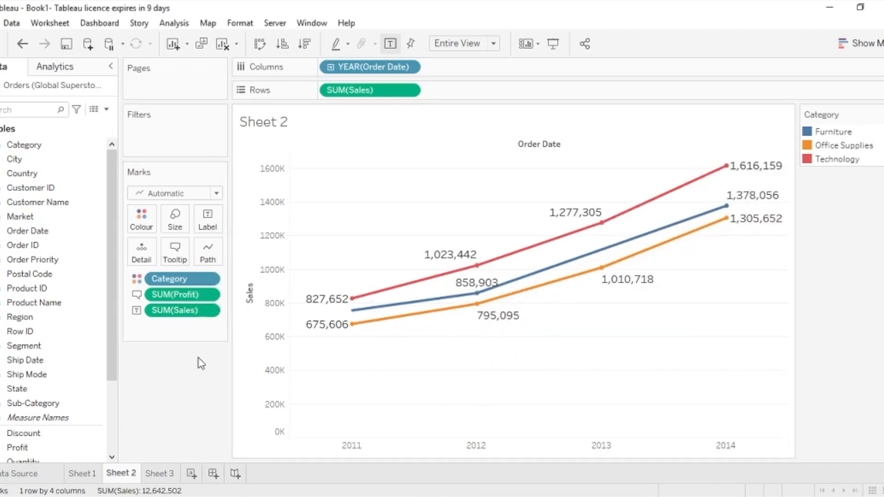
pyautogui.click(159, 474)
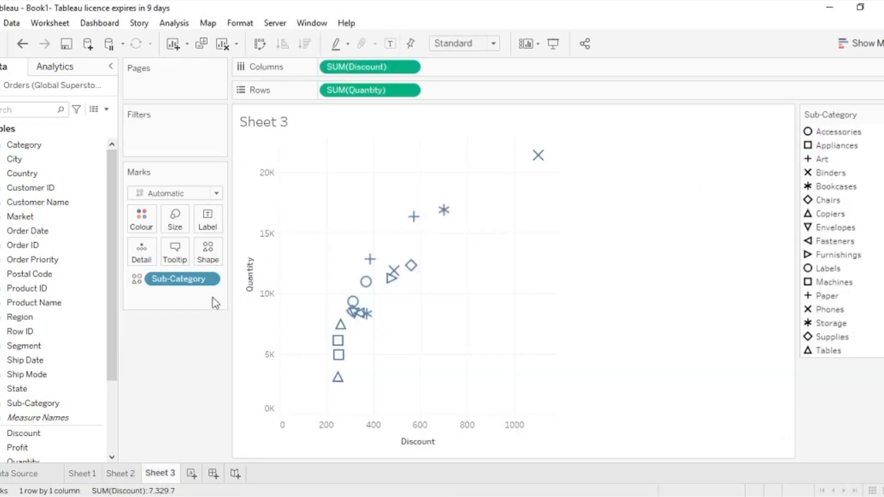